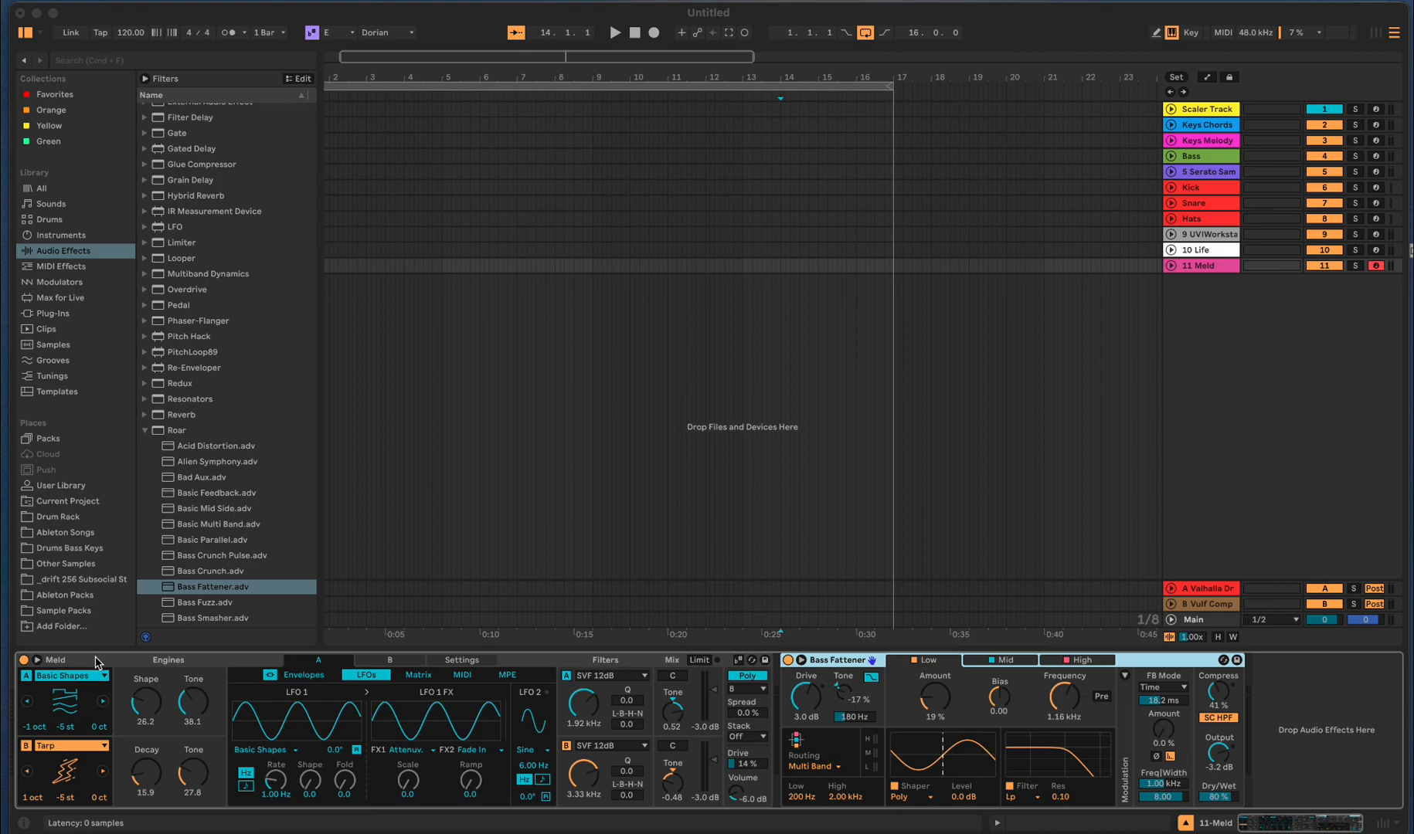
- Bypass the Bass Fattener effect and view the oscillator types offered for Meld's engine A, keeping Basic Shapes
{"action": "left_click", "coordinate": [1152, 665]}
{"action": "left_click", "coordinate": [788, 660]}
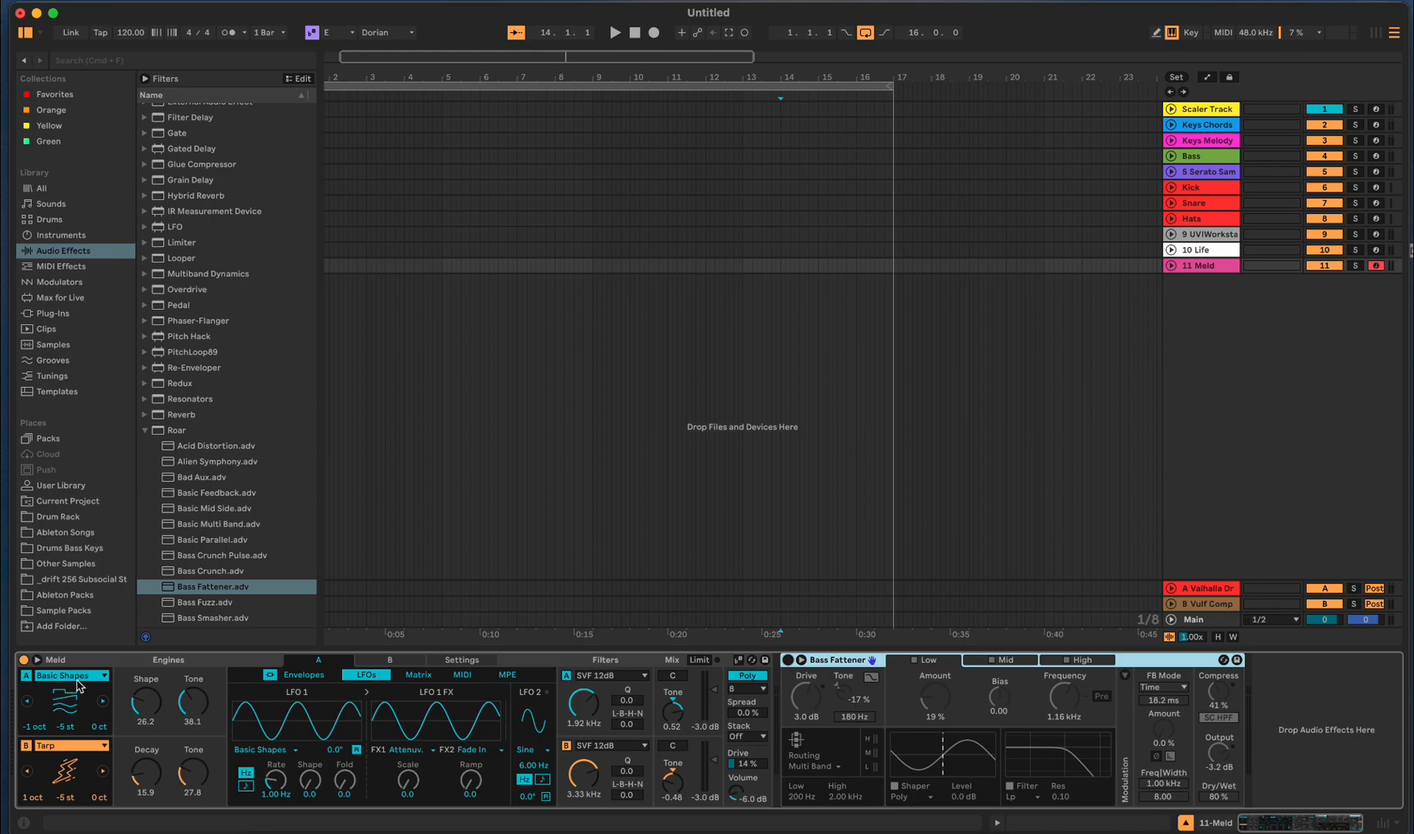
{"action": "left_click", "coordinate": [104, 676]}
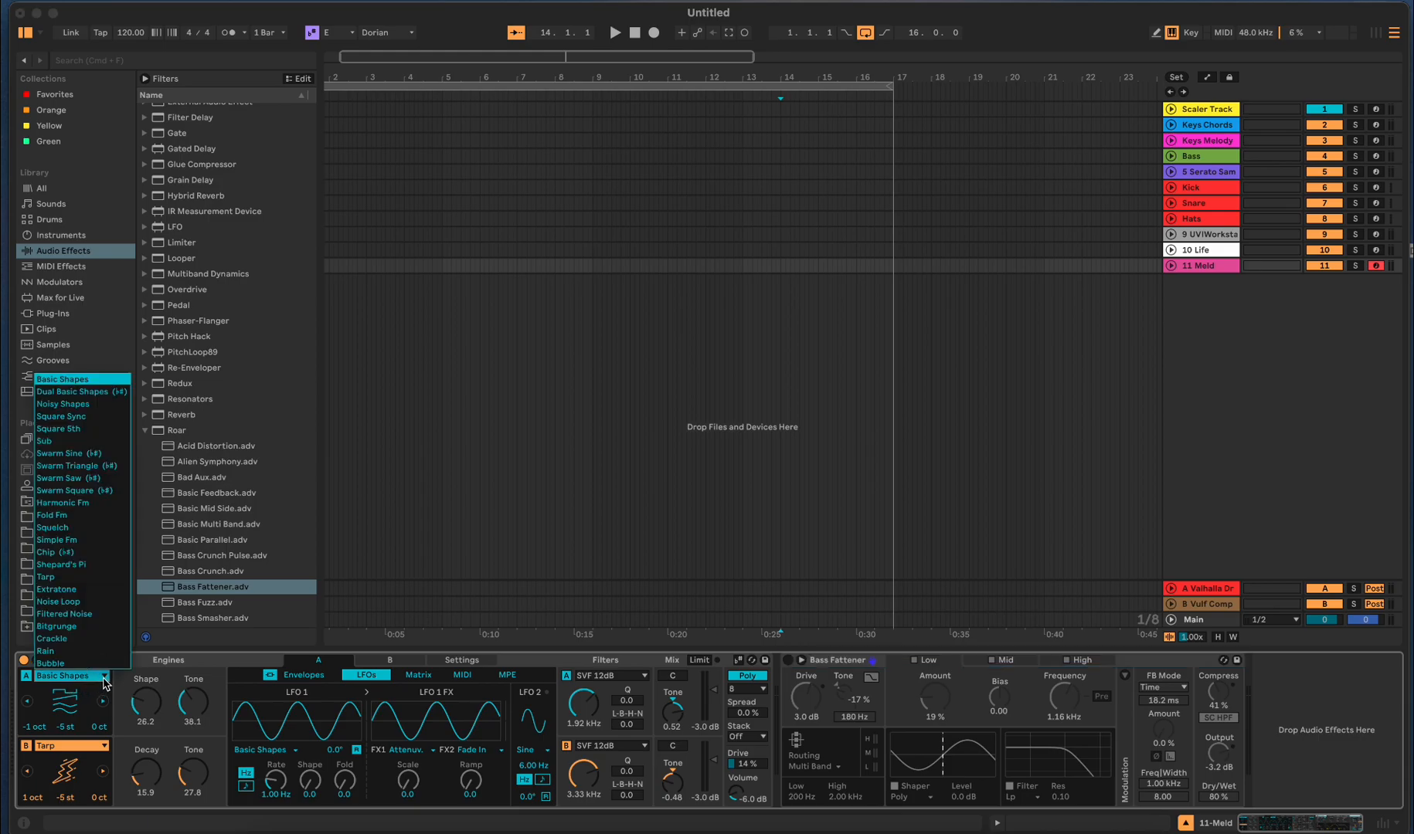
{"action": "left_click", "coordinate": [140, 672]}
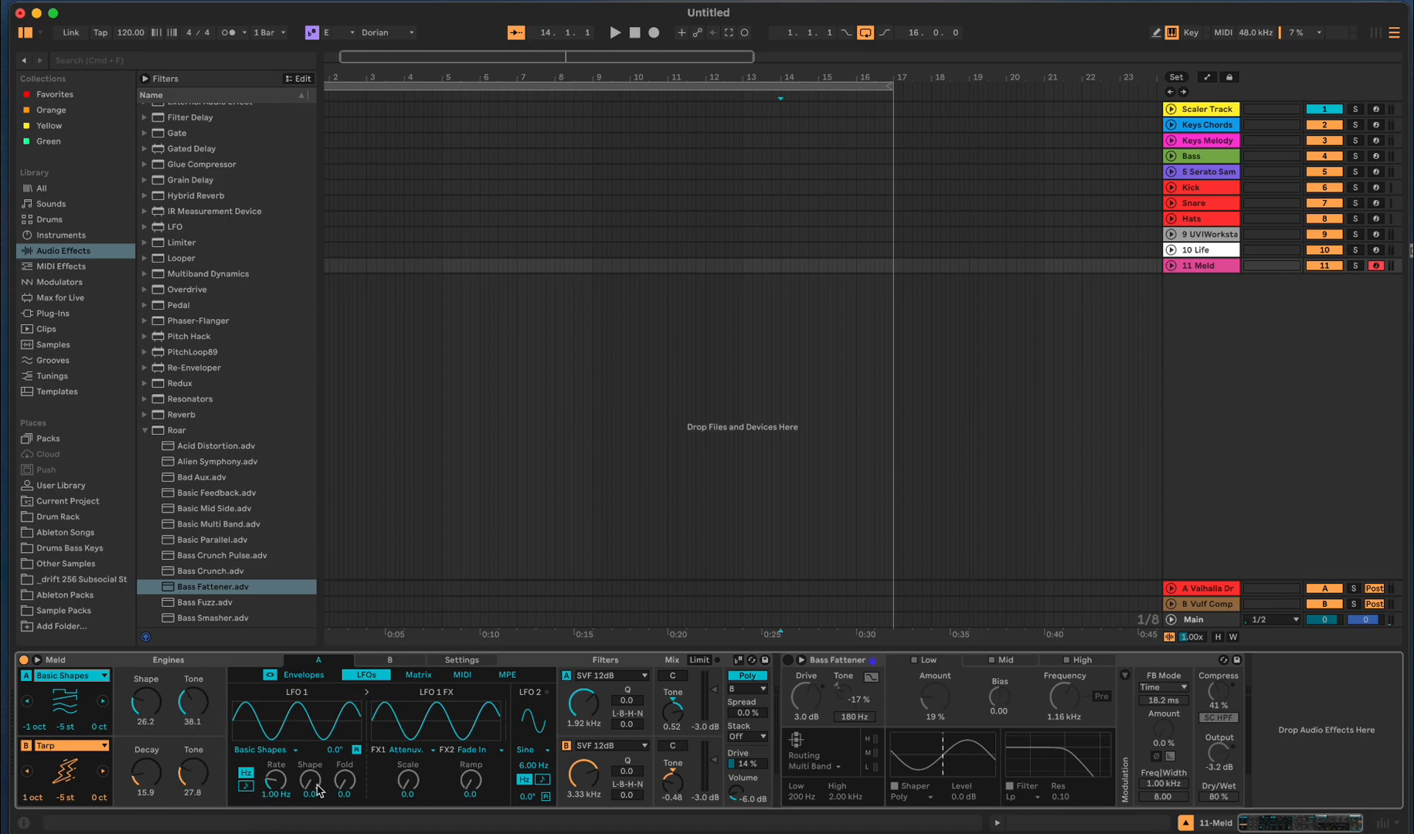
- View Meld's engine B settings, return to engine A and switch Bass Fattener back on
{"action": "left_click", "coordinate": [395, 663]}
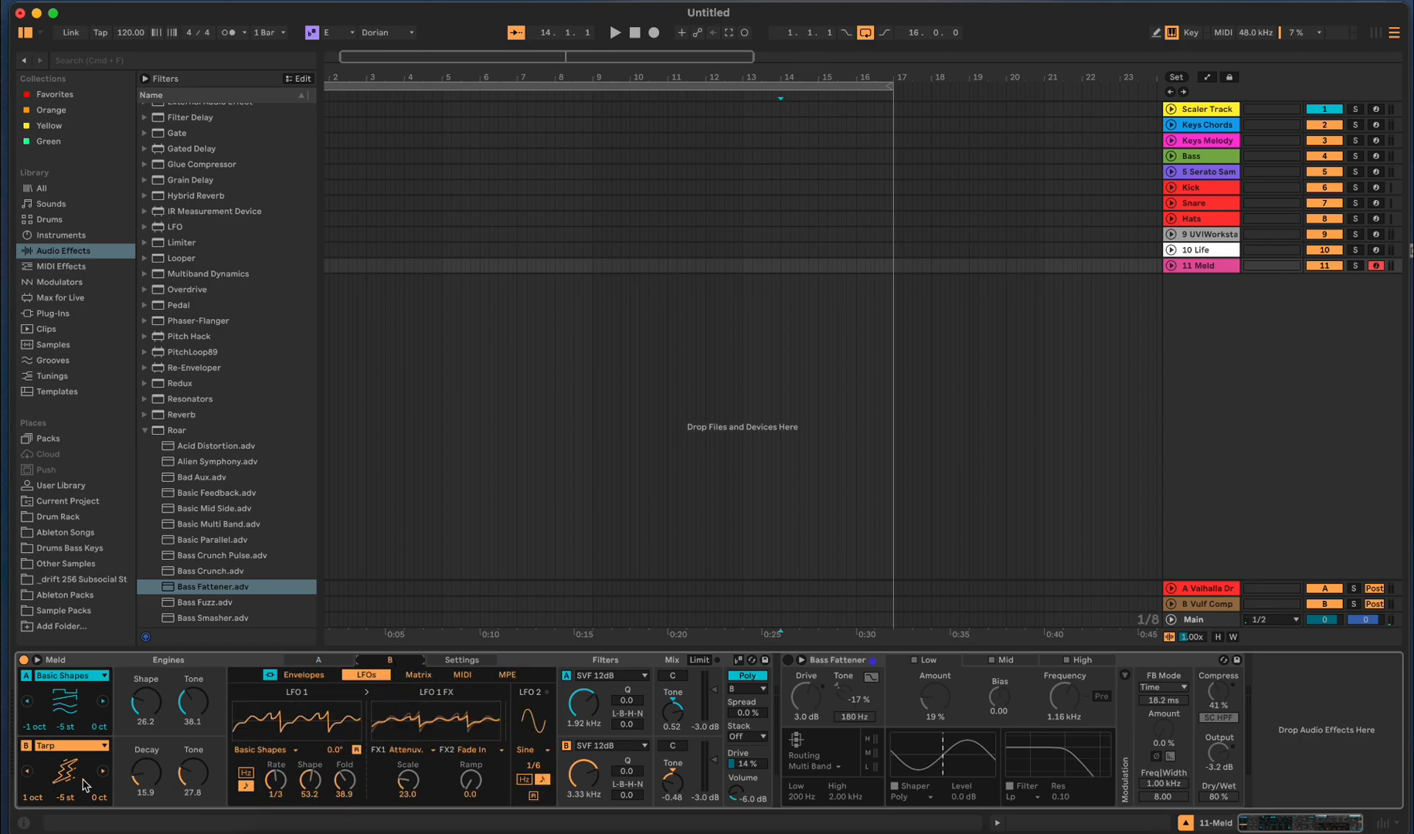
{"action": "left_click", "coordinate": [318, 663]}
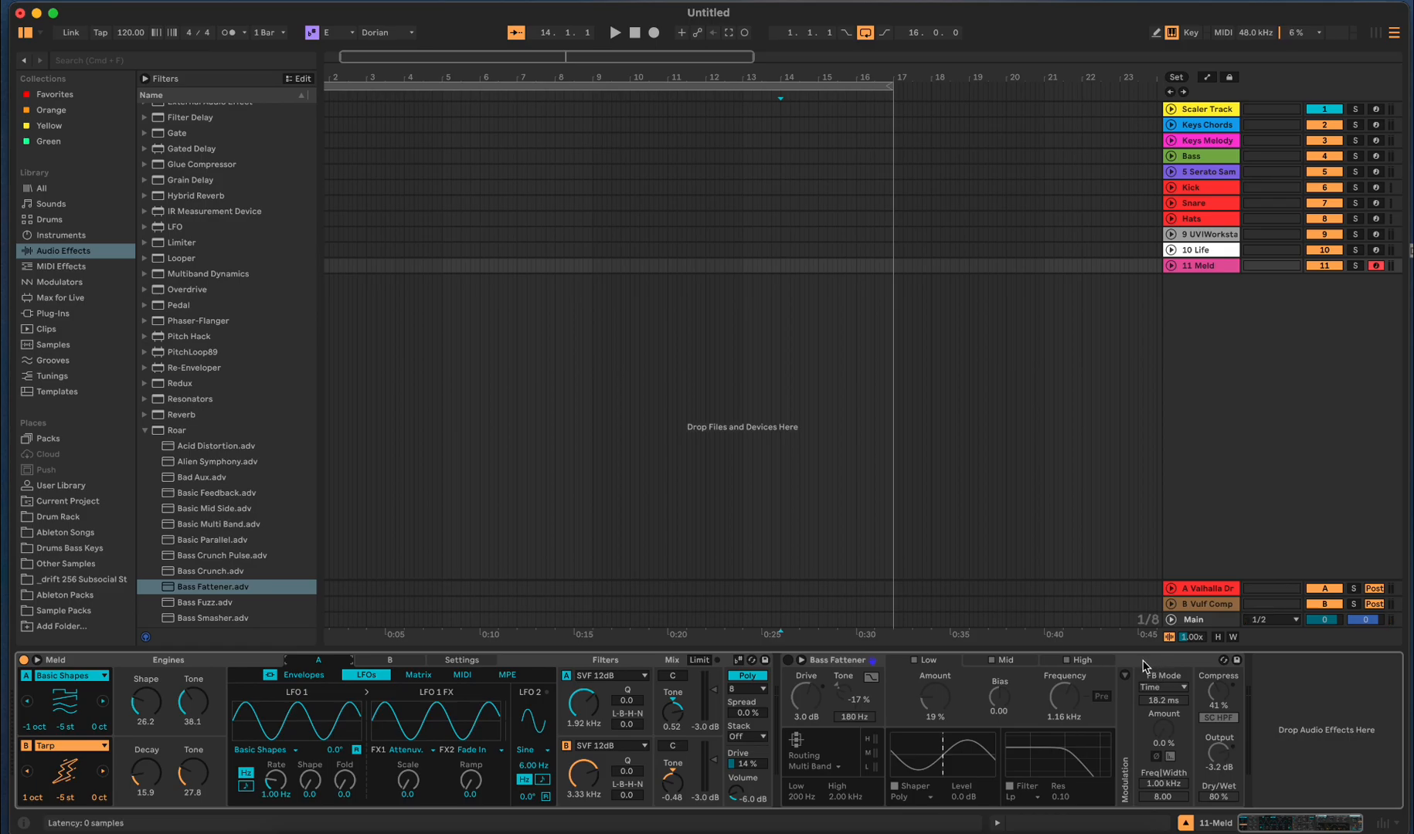
{"action": "left_click", "coordinate": [788, 660]}
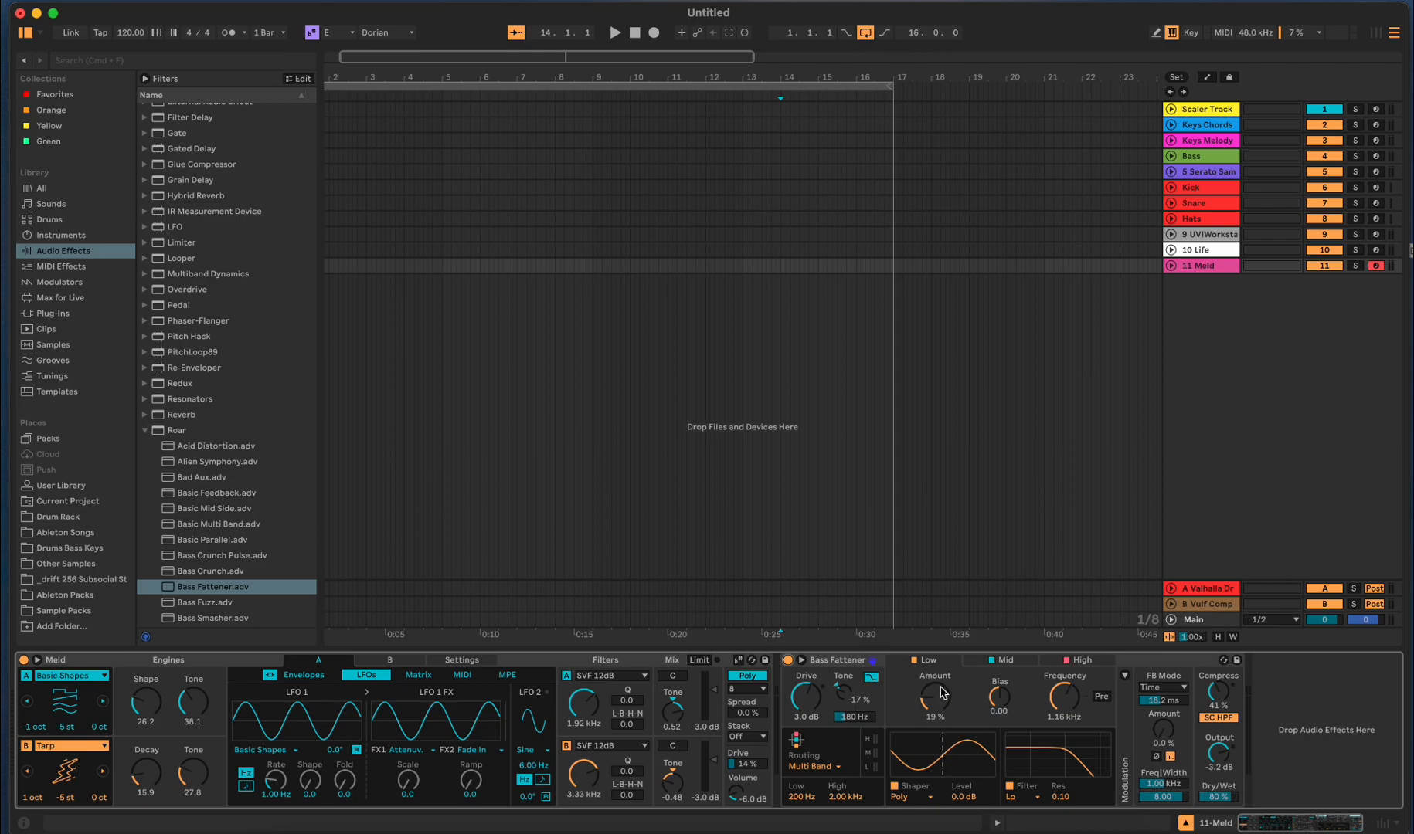
- Display the Bass track's device chain and return to the devices of the Meld track
{"action": "left_click", "coordinate": [871, 678]}
{"action": "left_click", "coordinate": [1139, 158]}
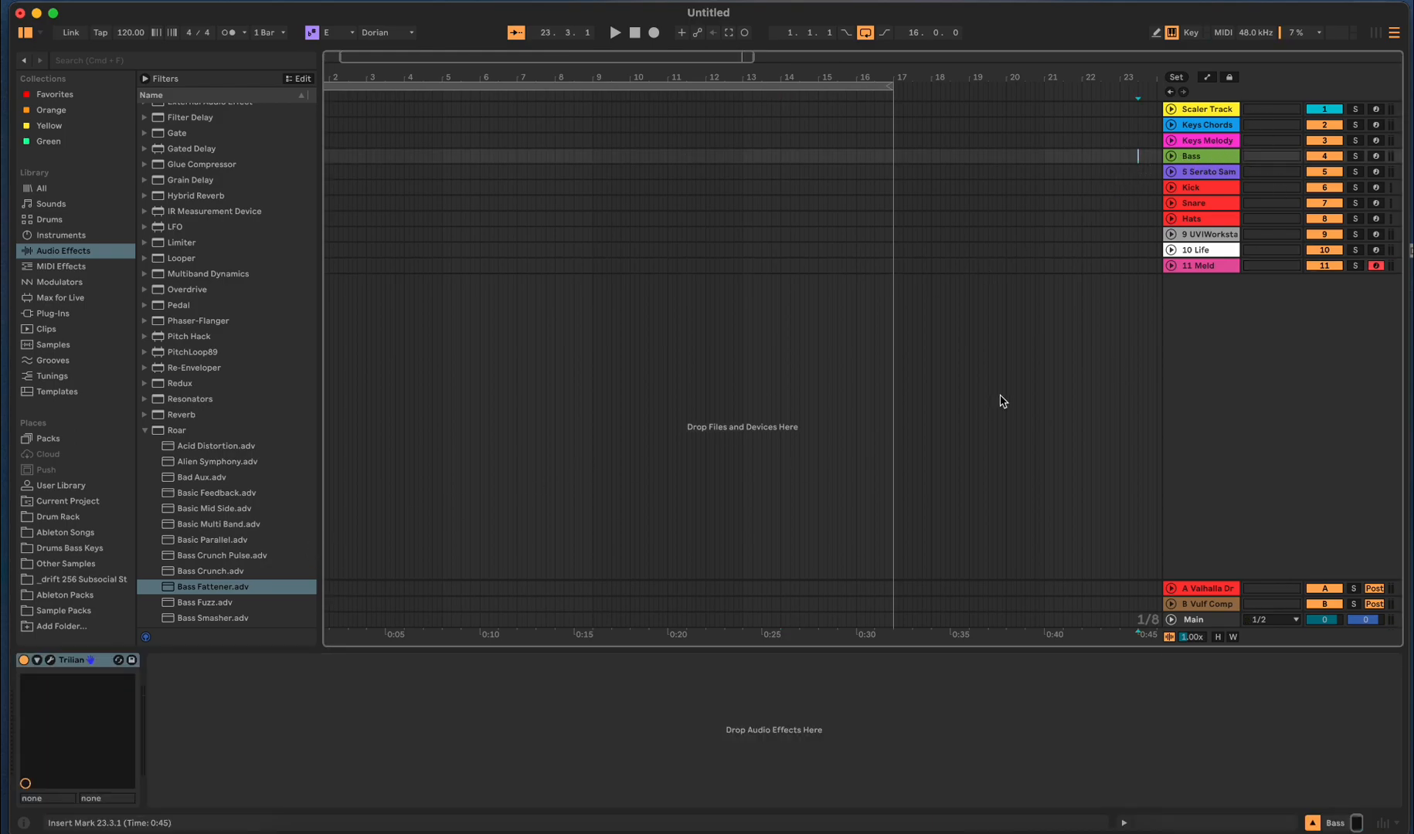
{"action": "left_click", "coordinate": [1081, 266]}
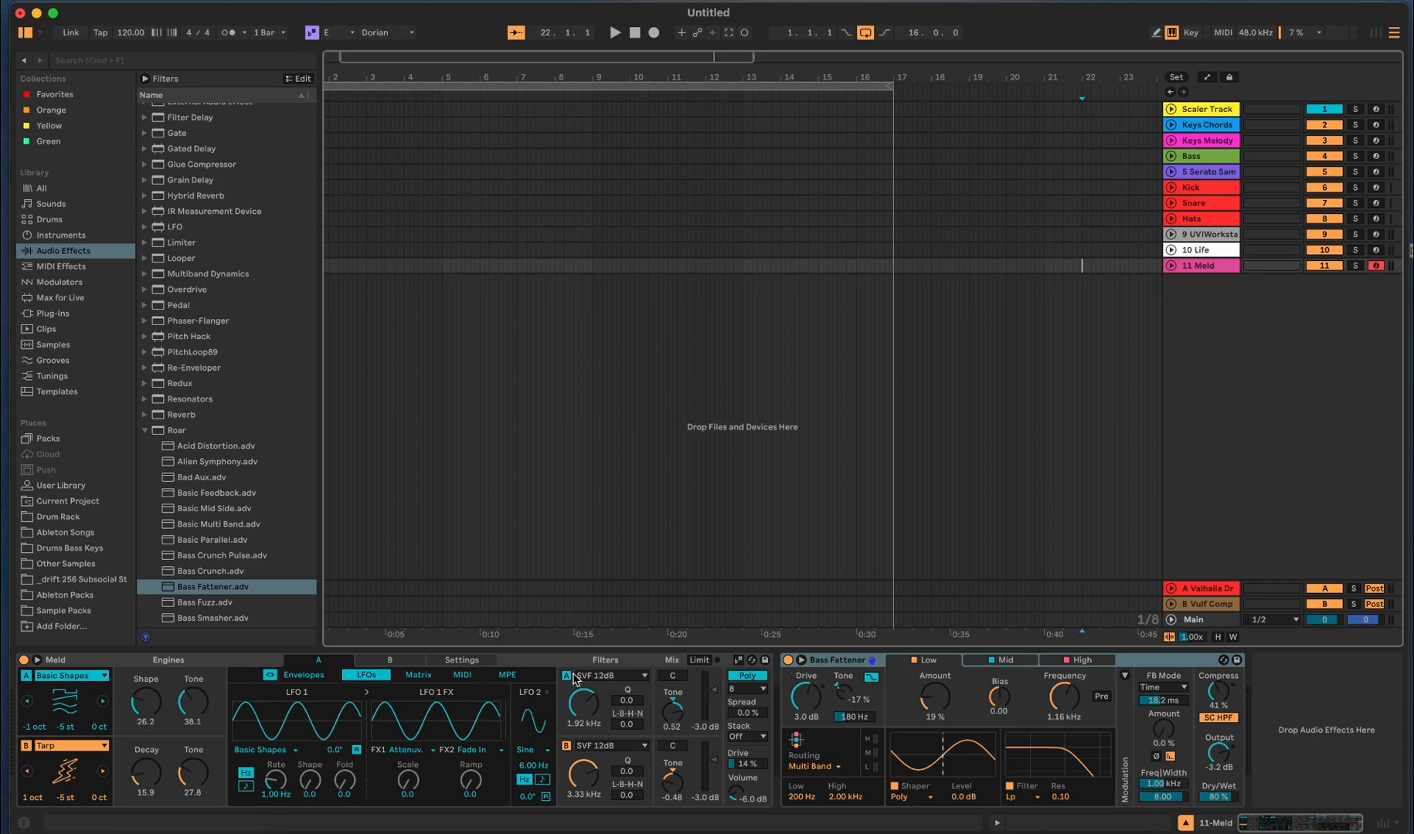
- Group the Meld instrument and the Bass Fattener effect together into an Instrument Rack
{"action": "left_click", "coordinate": [130, 664]}
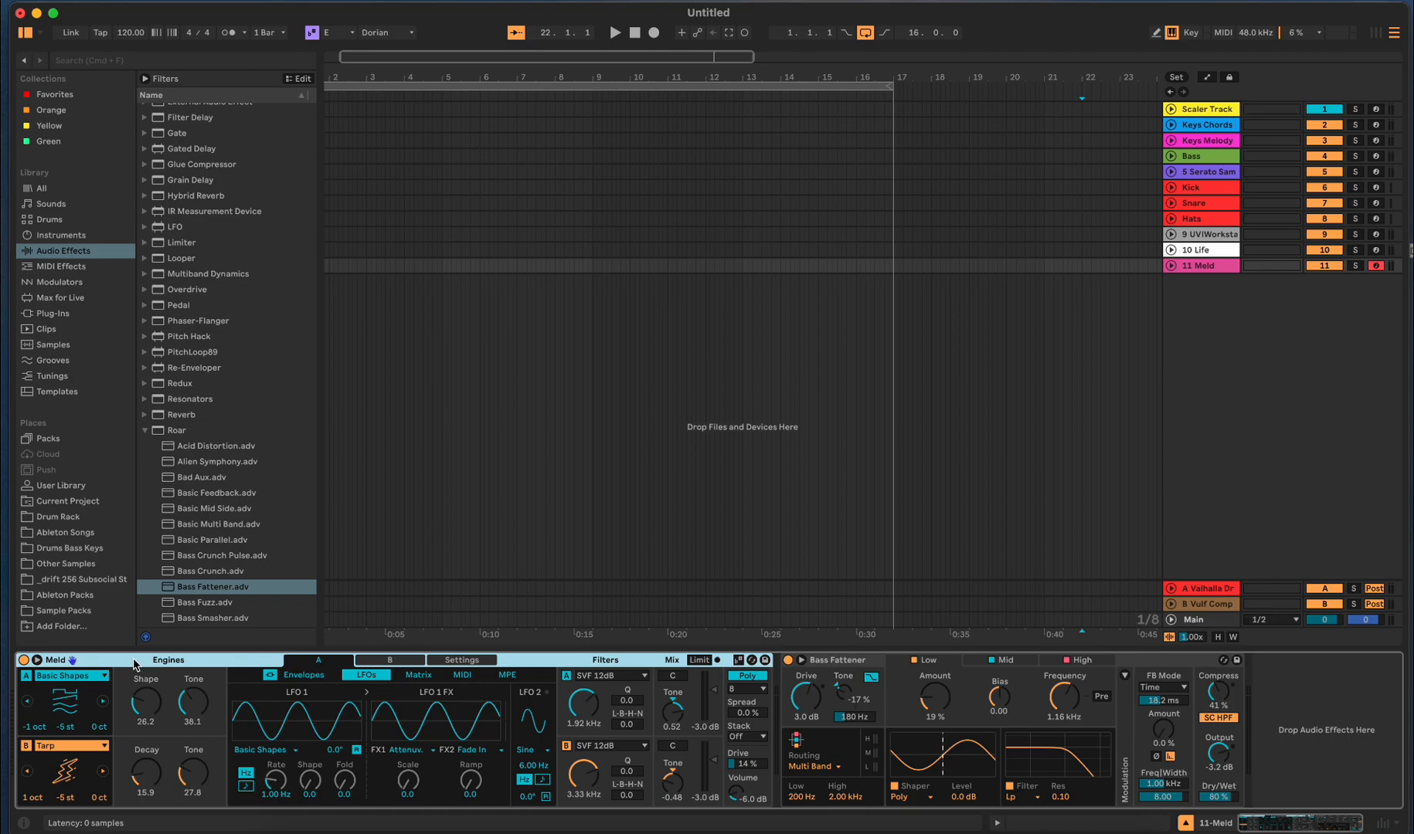
{"action": "left_click", "coordinate": [1318, 748]}
{"action": "right_click", "coordinate": [151, 661]}
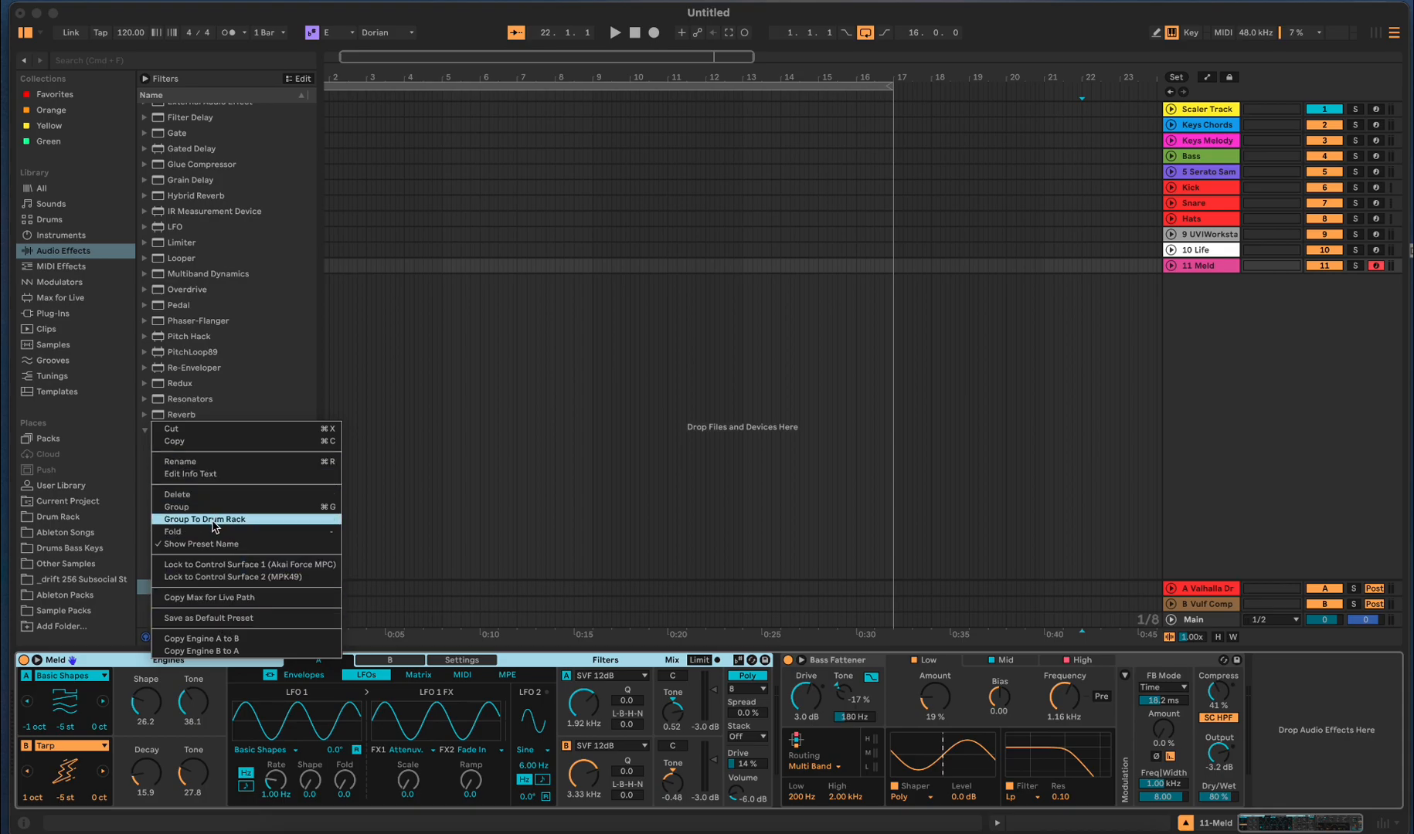
{"action": "left_click", "coordinate": [142, 666]}
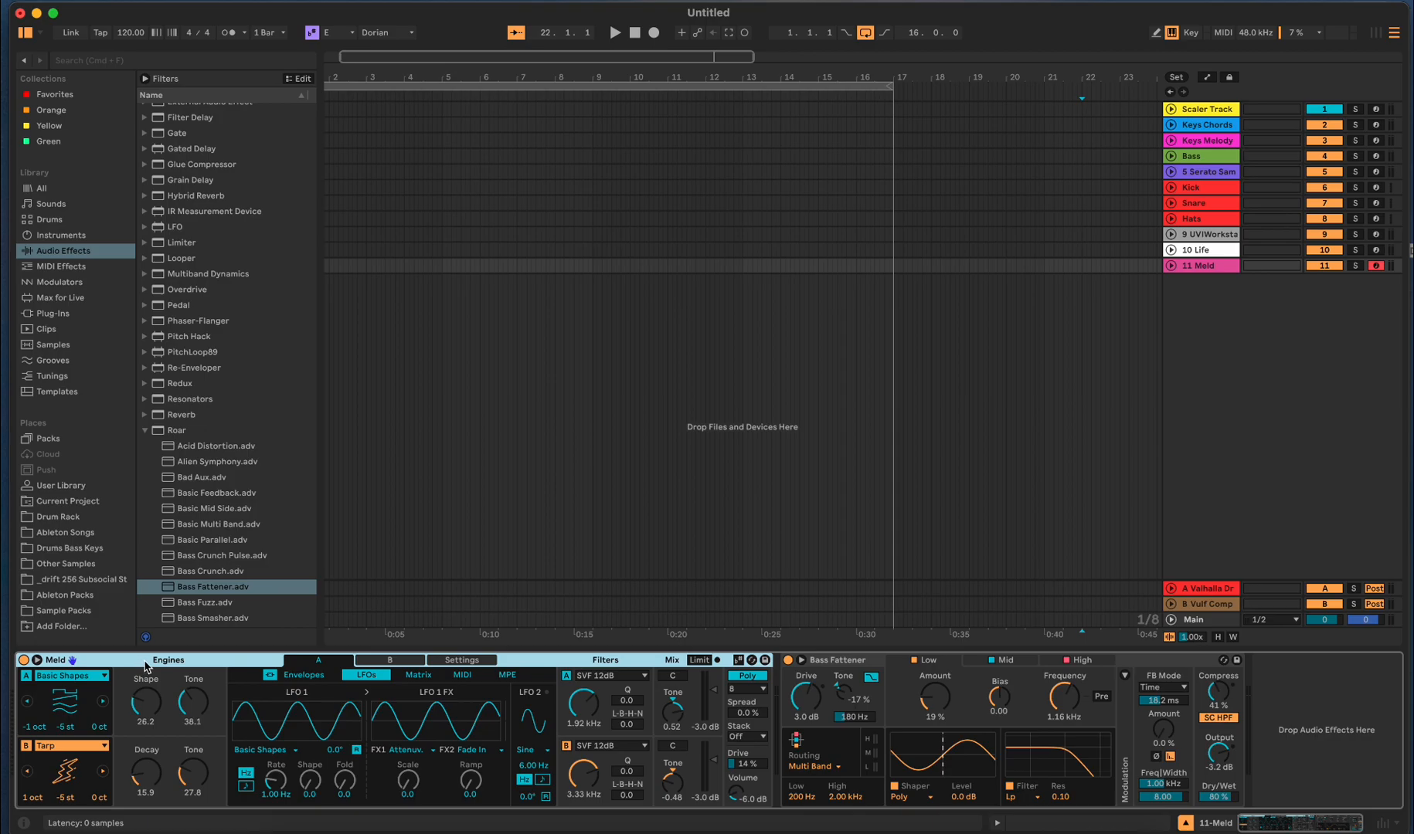
{"action": "left_click", "coordinate": [880, 667]}
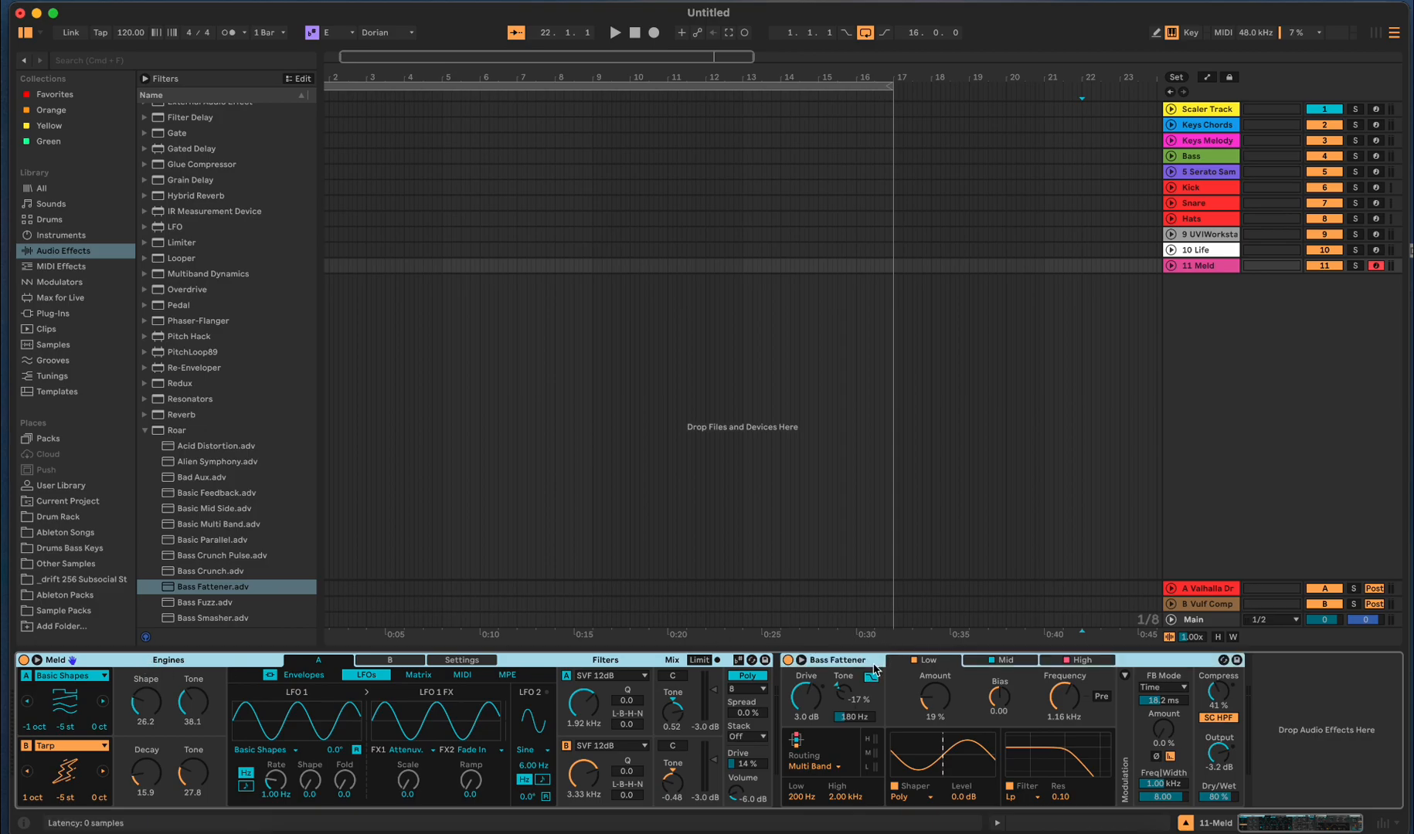
{"action": "right_click", "coordinate": [231, 663]}
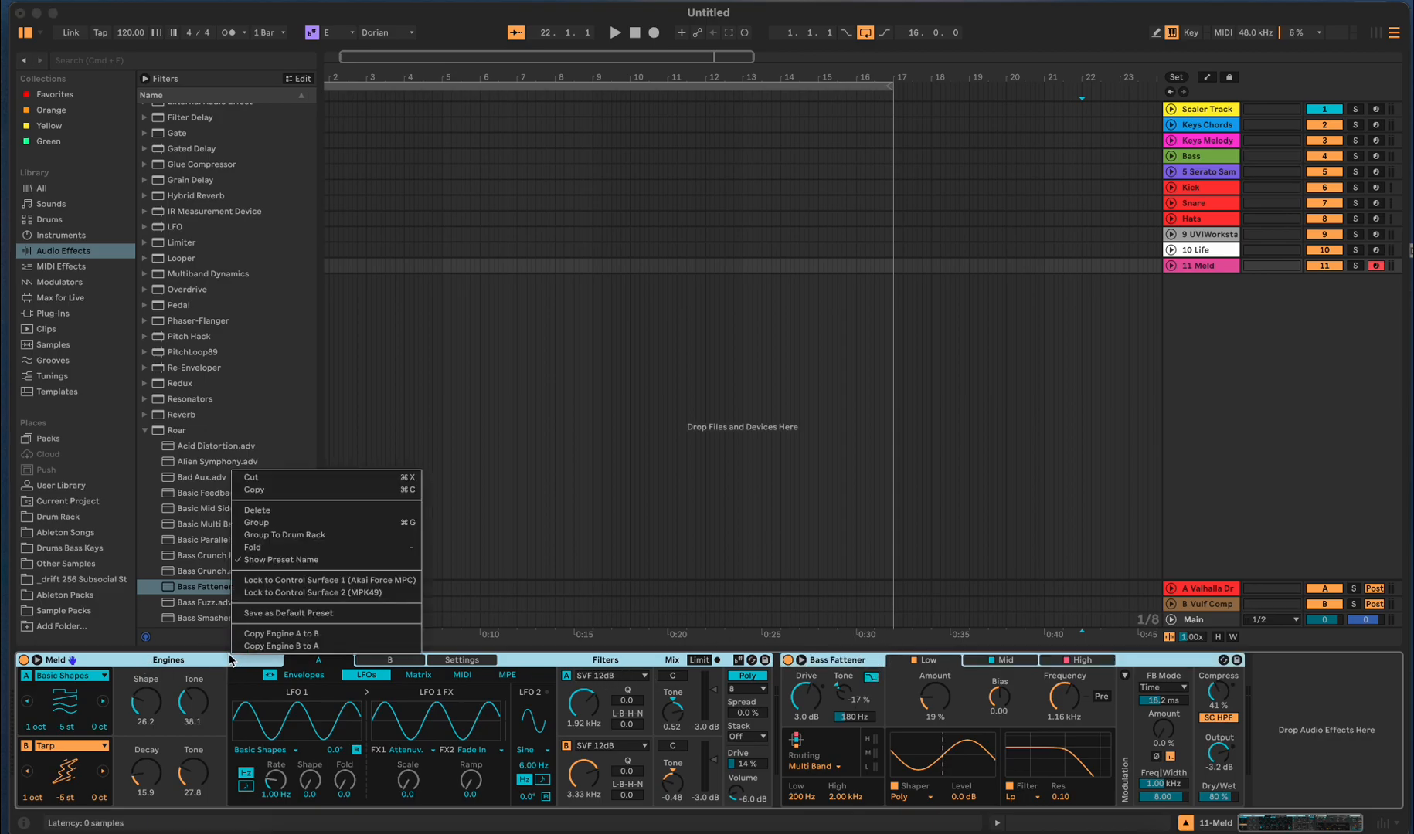
{"action": "left_click", "coordinate": [297, 523]}
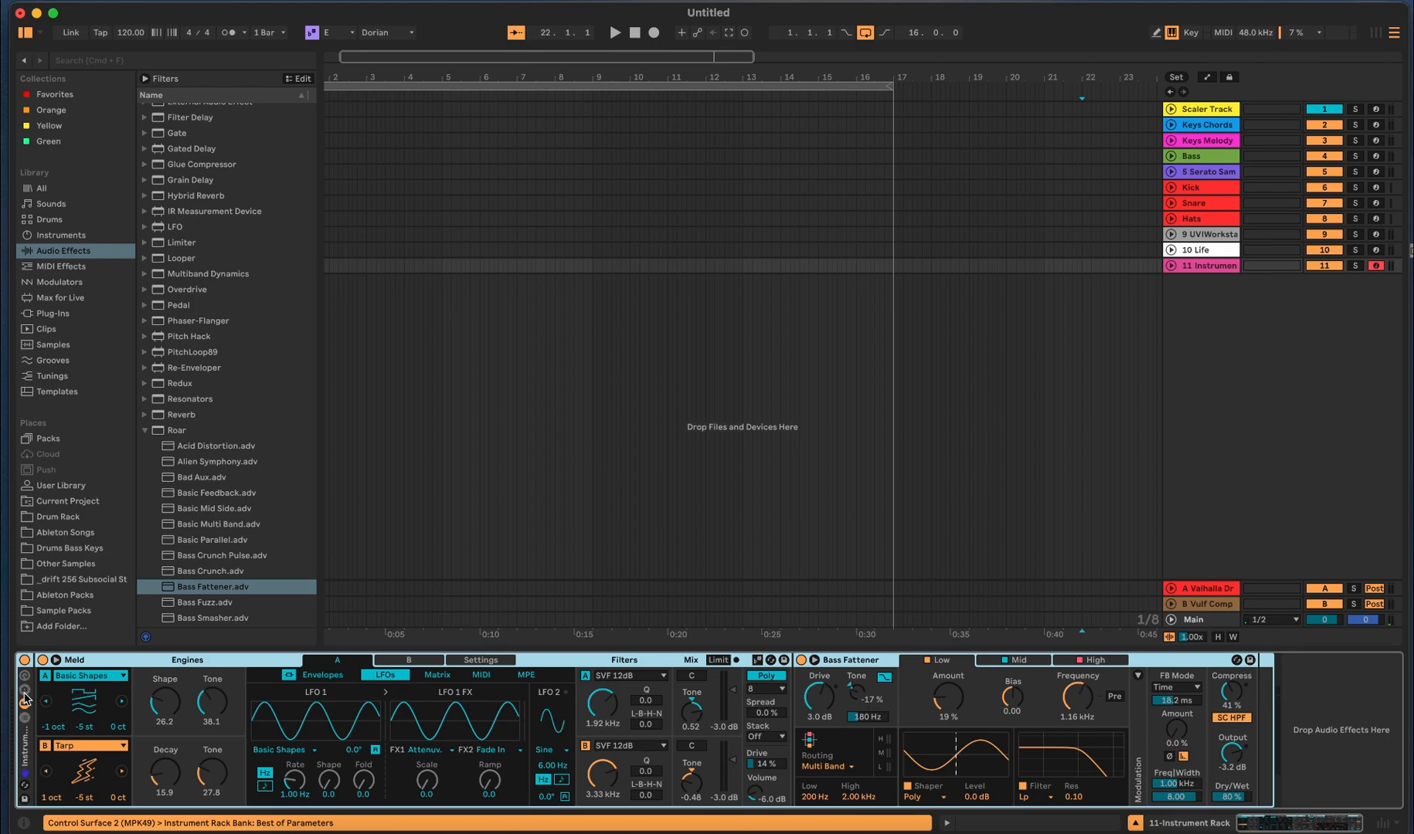
- Show and hide the Instrument Rack's chain list, devices and macro variations to examine each section
{"action": "left_click", "coordinate": [25, 717]}
{"action": "left_click", "coordinate": [25, 717]}
{"action": "left_click", "coordinate": [24, 704]}
{"action": "left_click", "coordinate": [24, 703]}
{"action": "left_click", "coordinate": [25, 689]}
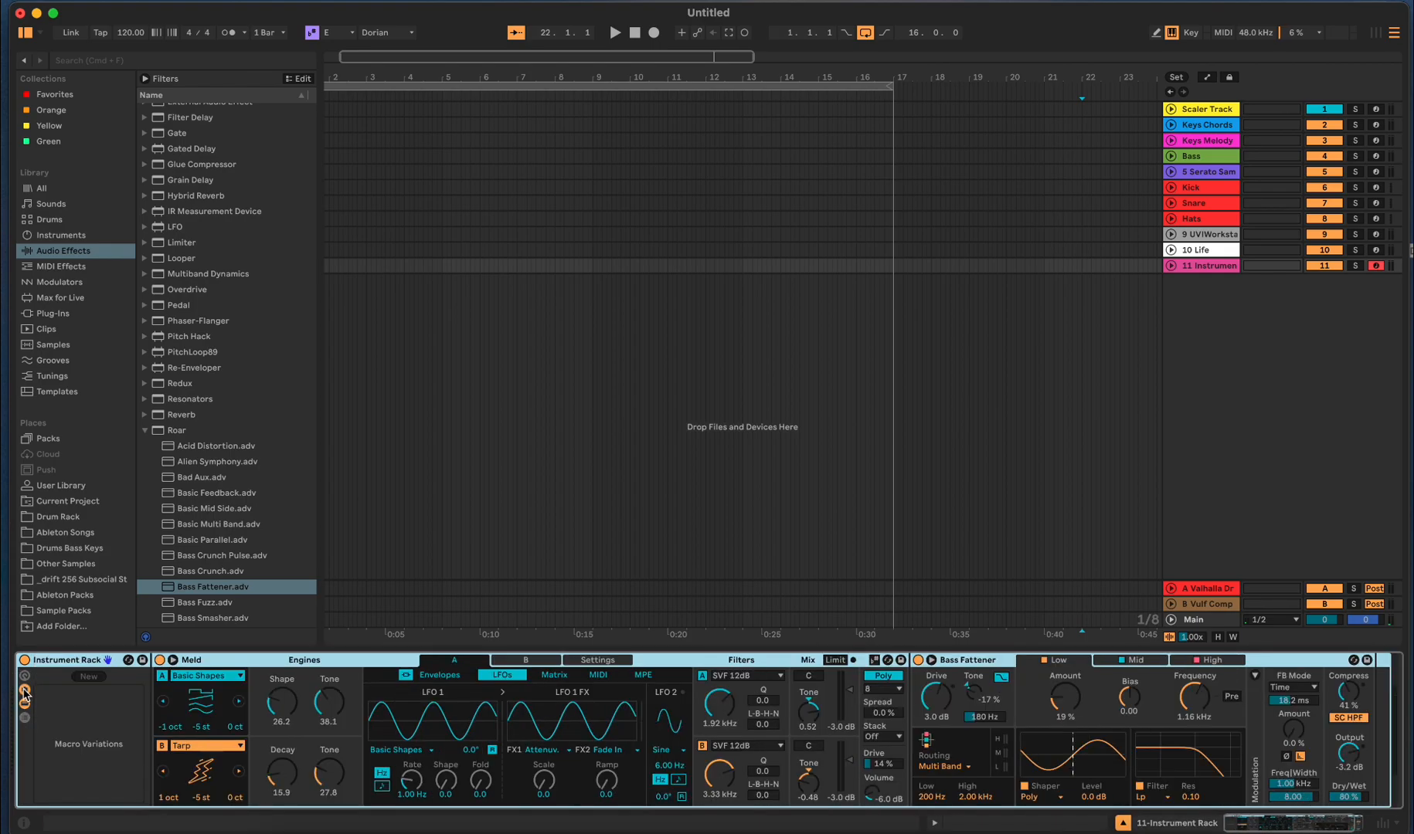
{"action": "left_click", "coordinate": [25, 689]}
- Show the rack's macro controls, toggle the device display alongside them, and hide the macros again
{"action": "left_click", "coordinate": [25, 676]}
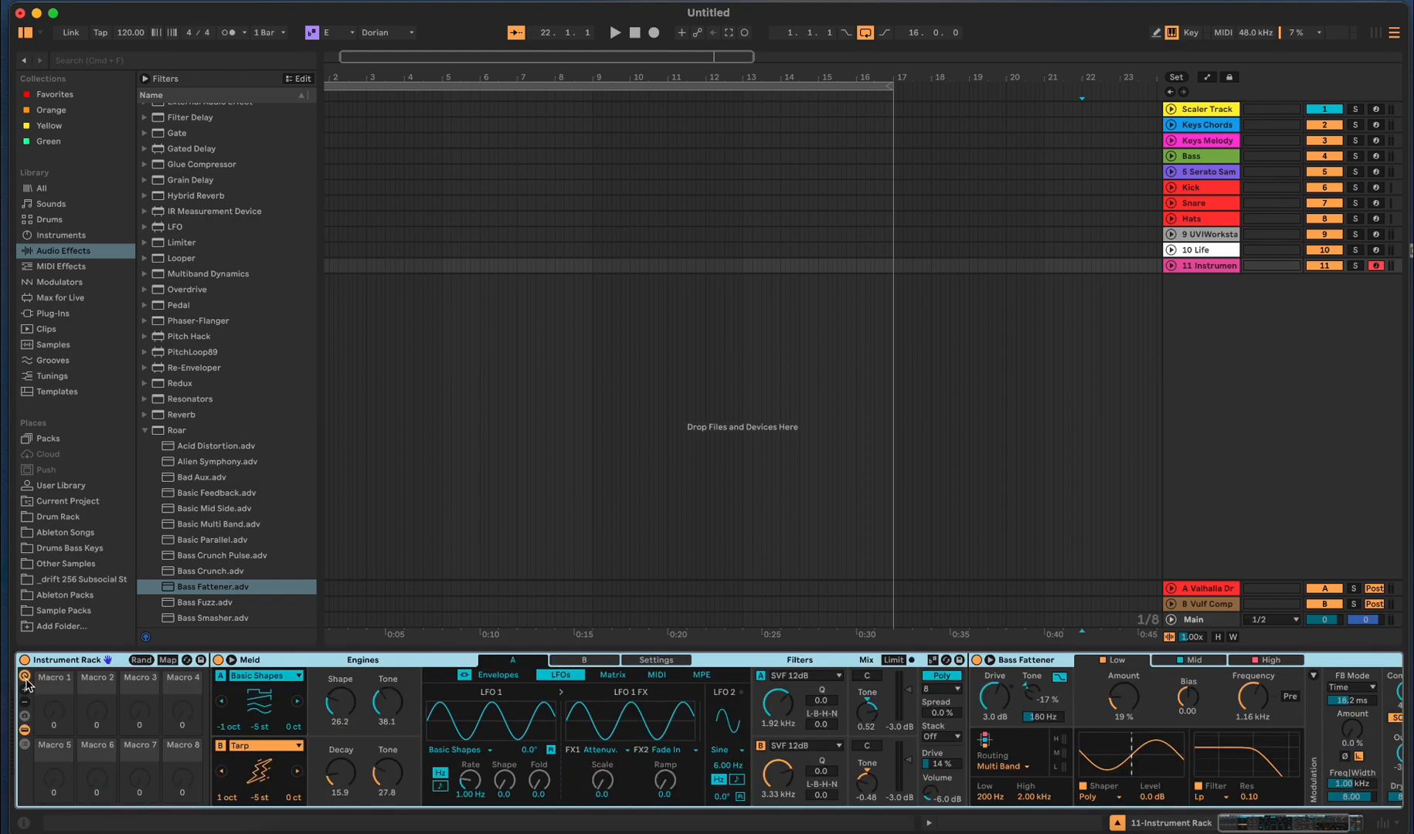
{"action": "left_click", "coordinate": [24, 730]}
{"action": "left_click", "coordinate": [25, 732]}
{"action": "left_click", "coordinate": [24, 730]}
{"action": "left_click", "coordinate": [25, 730]}
{"action": "left_click", "coordinate": [25, 678]}
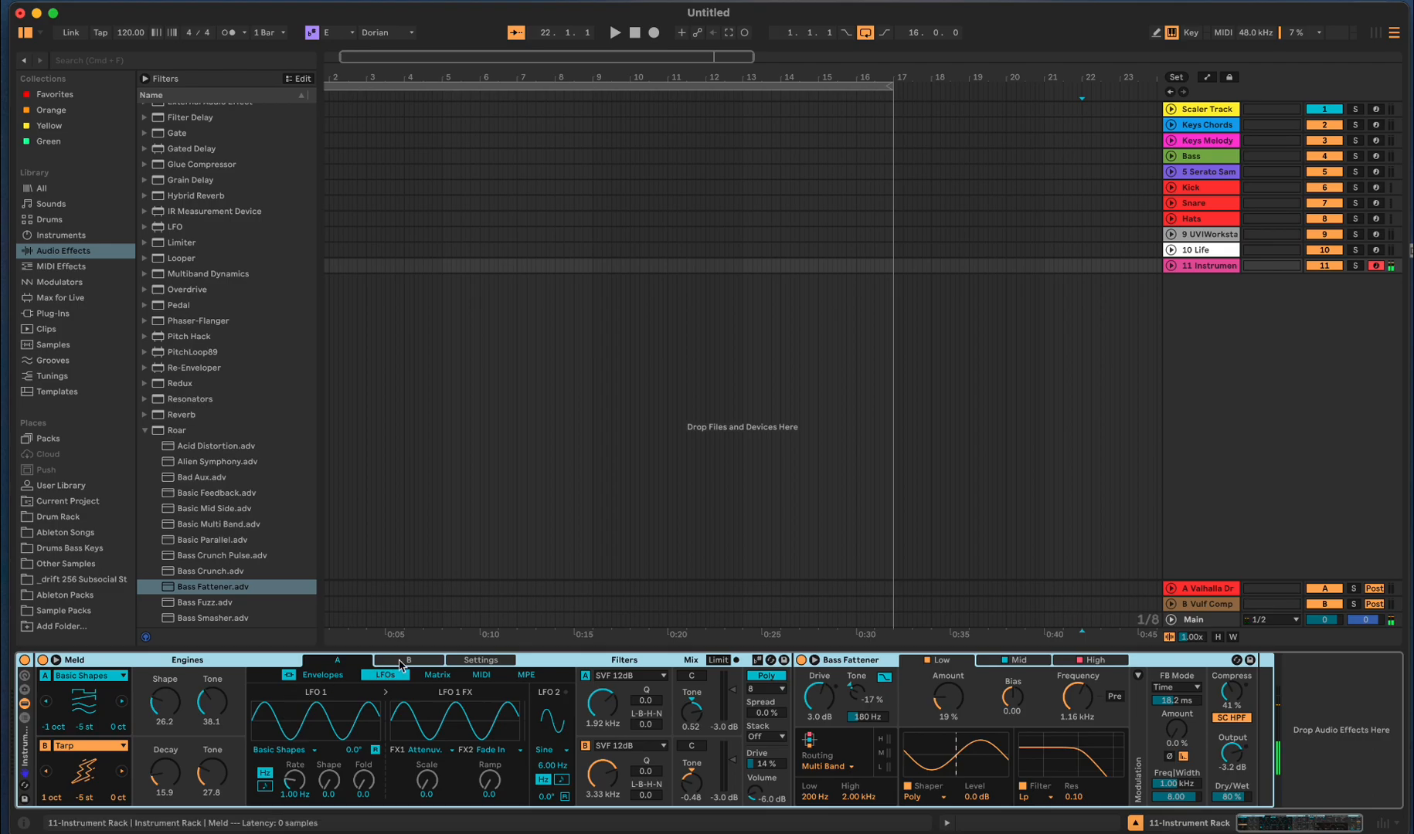
- Open and close Meld's expanded view, and show and hide the rack's macro controls and devices
{"action": "left_click", "coordinate": [56, 661]}
{"action": "left_click", "coordinate": [56, 661]}
{"action": "left_click", "coordinate": [26, 679]}
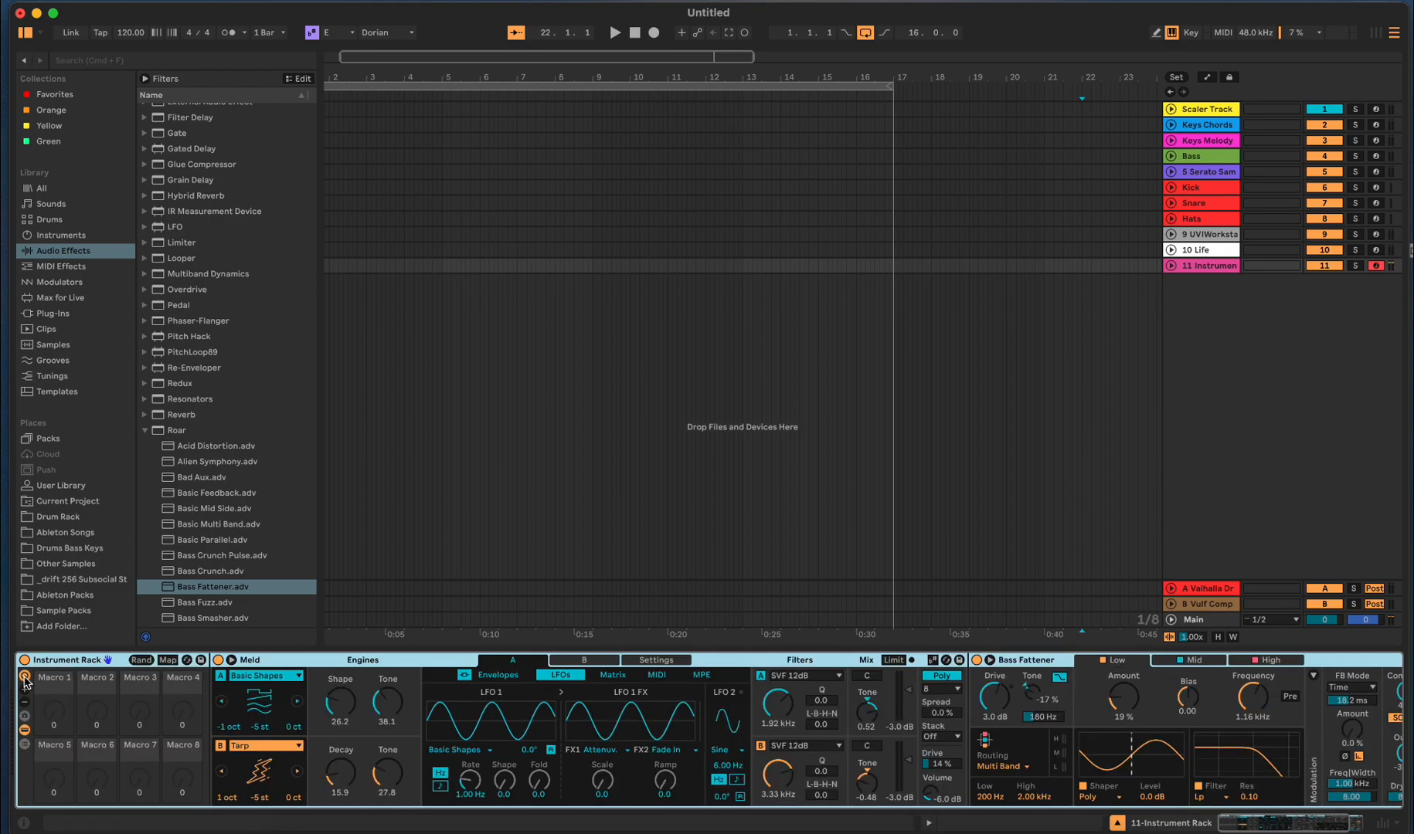
{"action": "left_click", "coordinate": [25, 680]}
{"action": "left_click", "coordinate": [26, 699]}
{"action": "left_click", "coordinate": [26, 700]}
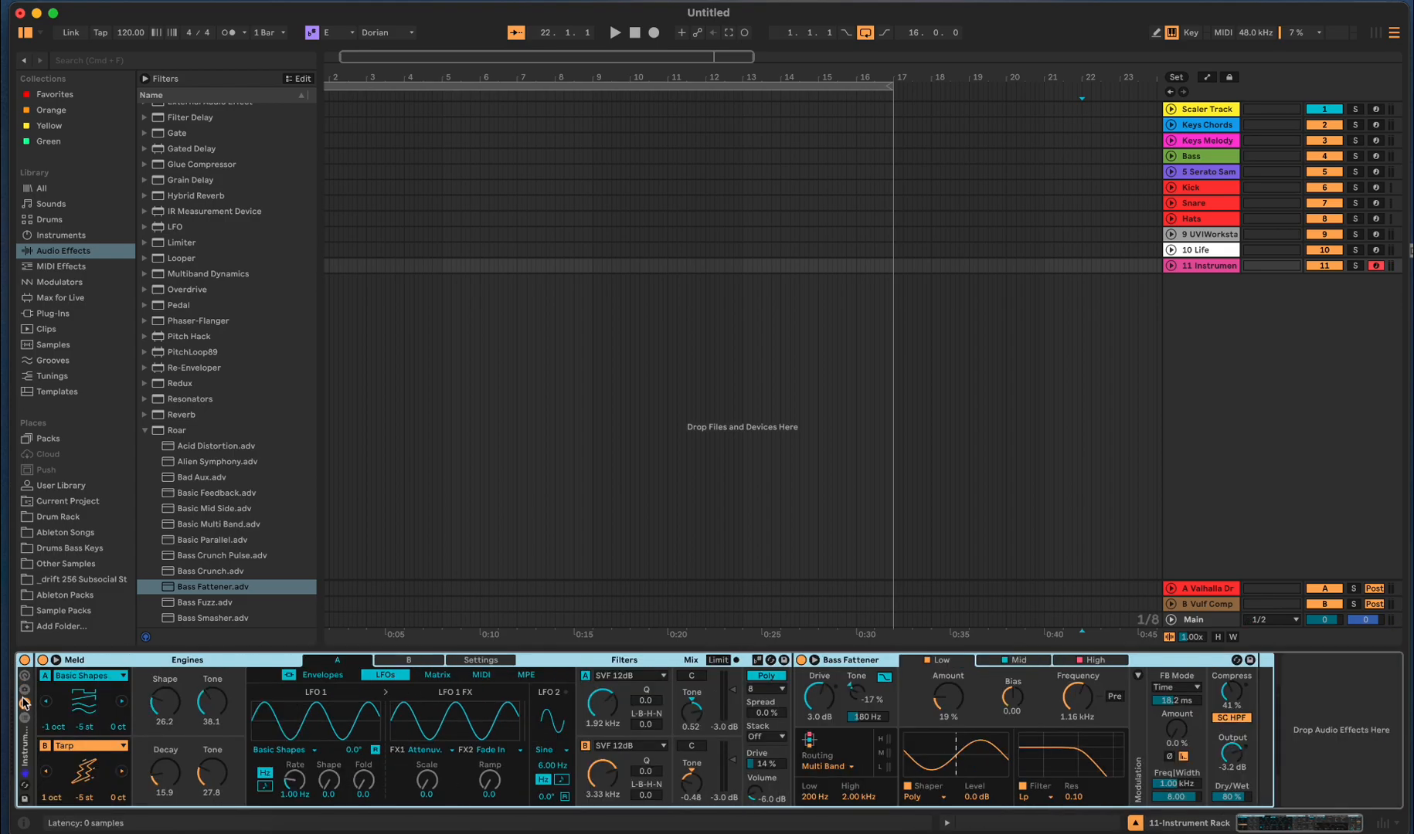
- Collapse the rack's device display, open and close its chain list, and show the devices again
{"action": "left_click", "coordinate": [25, 708]}
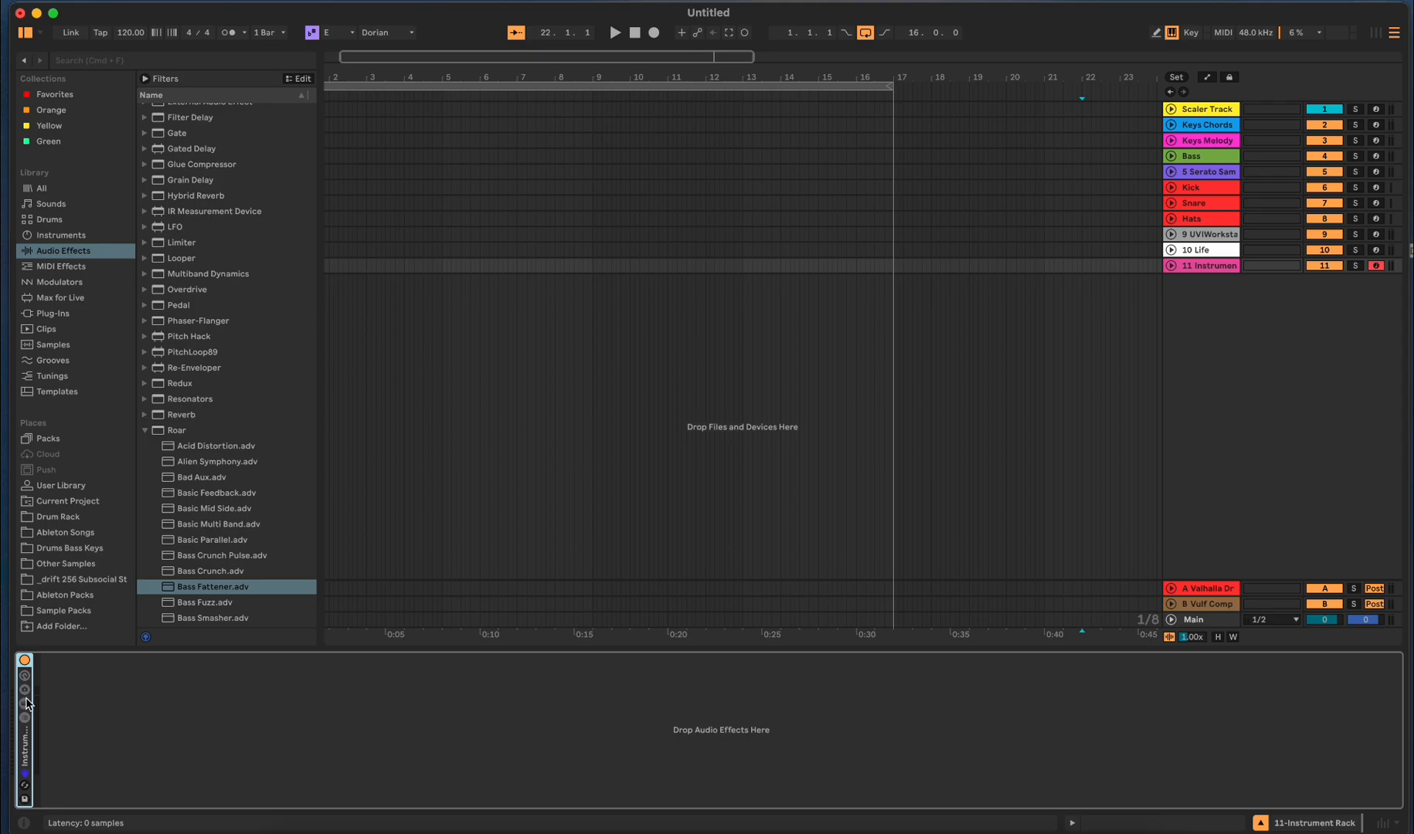
{"action": "left_click", "coordinate": [24, 718]}
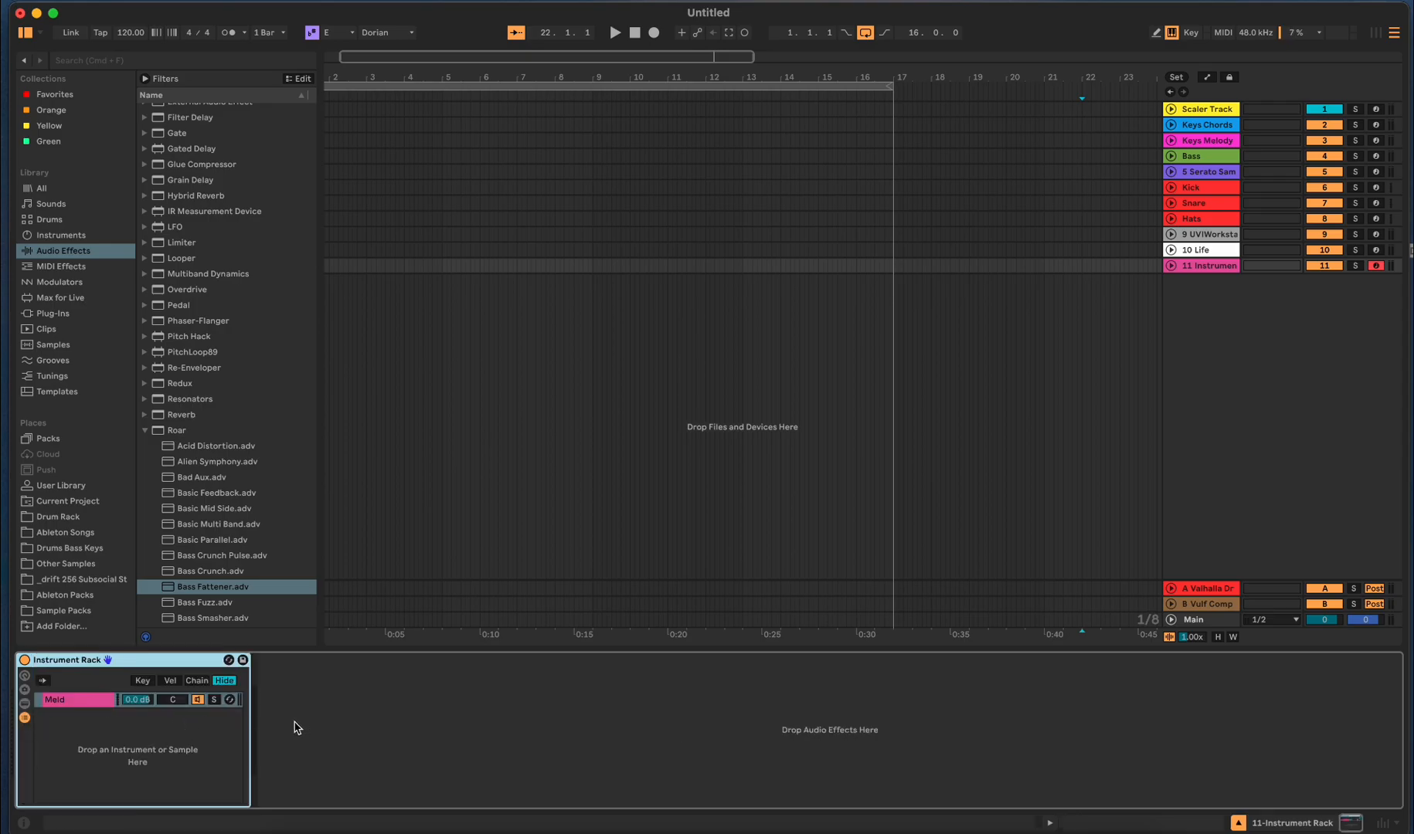
{"action": "left_click", "coordinate": [24, 722]}
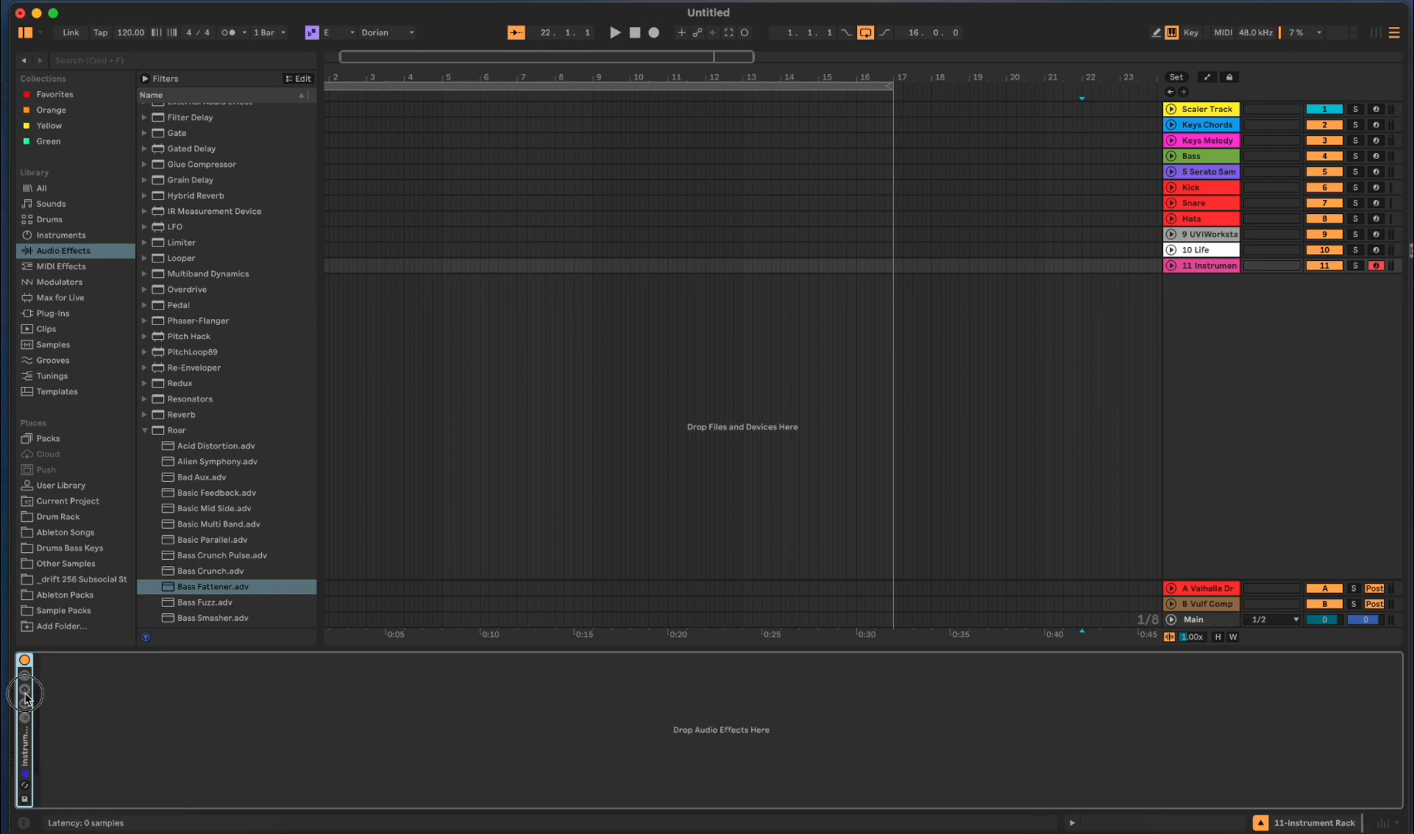
{"action": "left_click", "coordinate": [25, 689]}
{"action": "left_click", "coordinate": [25, 705]}
{"action": "left_click", "coordinate": [26, 706]}
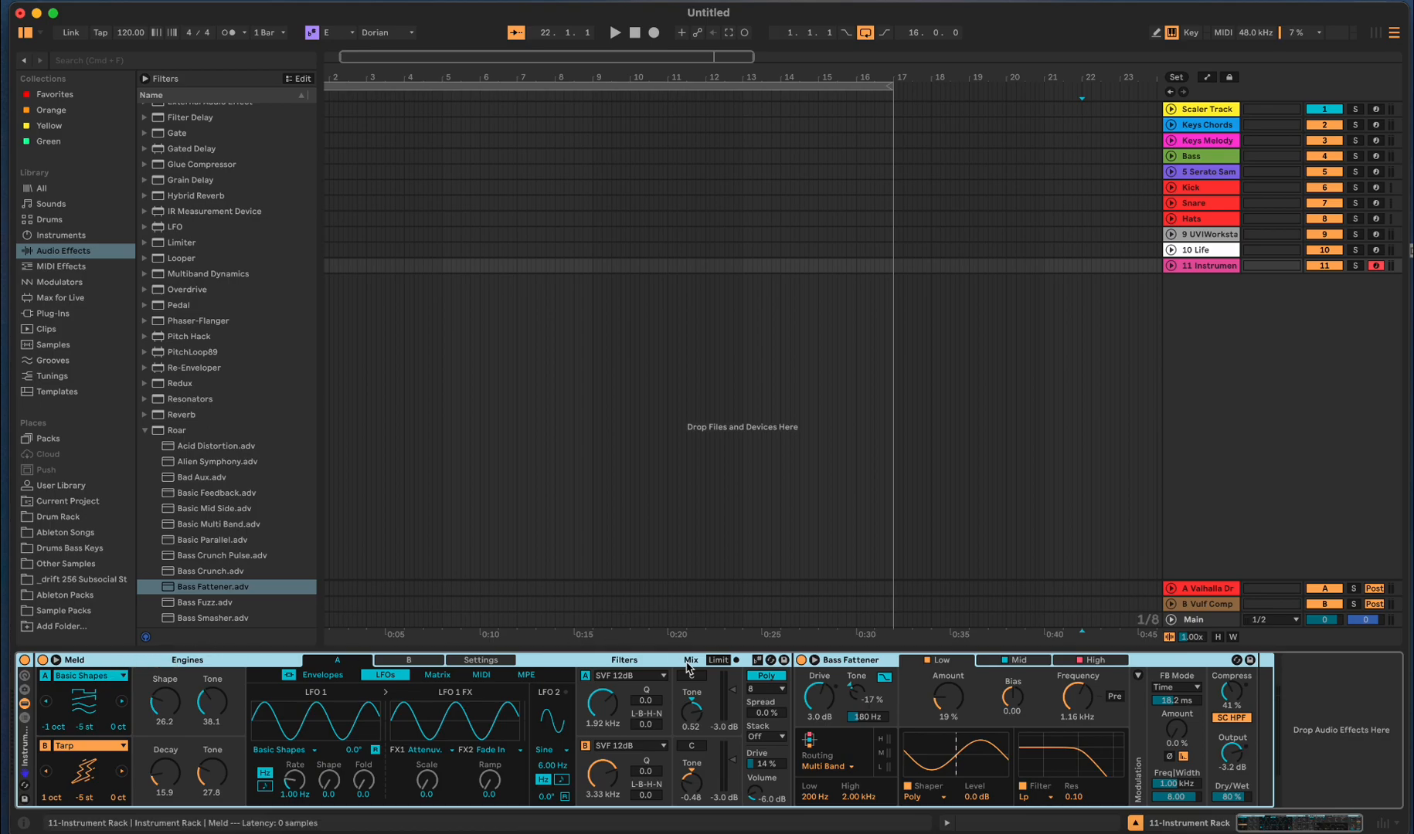
- Open and close Bass Fattener's expanded view, and fold and unfold the device inside the rack
{"action": "left_click", "coordinate": [814, 661]}
{"action": "left_click", "coordinate": [814, 661]}
{"action": "double_click", "coordinate": [860, 662]}
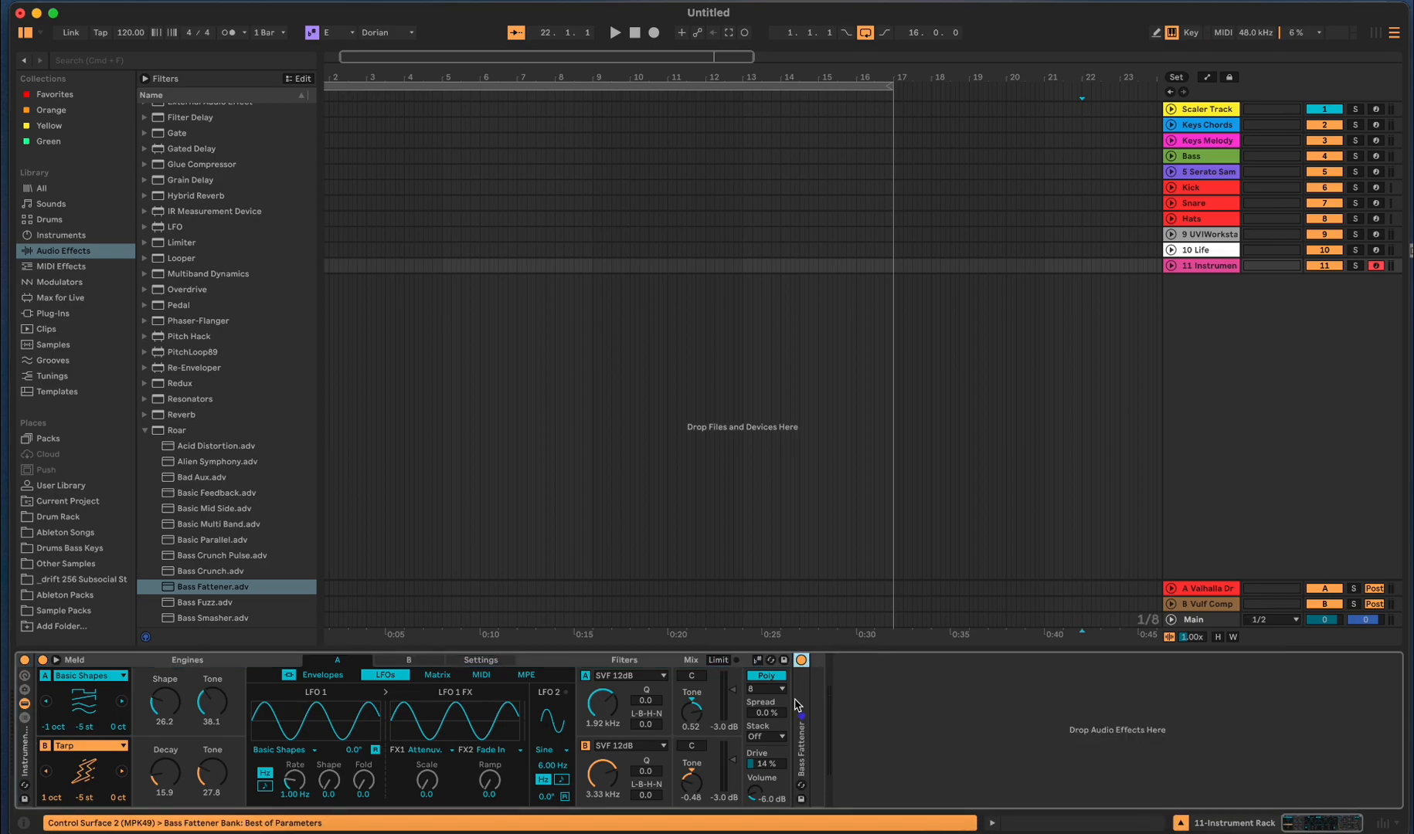
{"action": "double_click", "coordinate": [798, 689]}
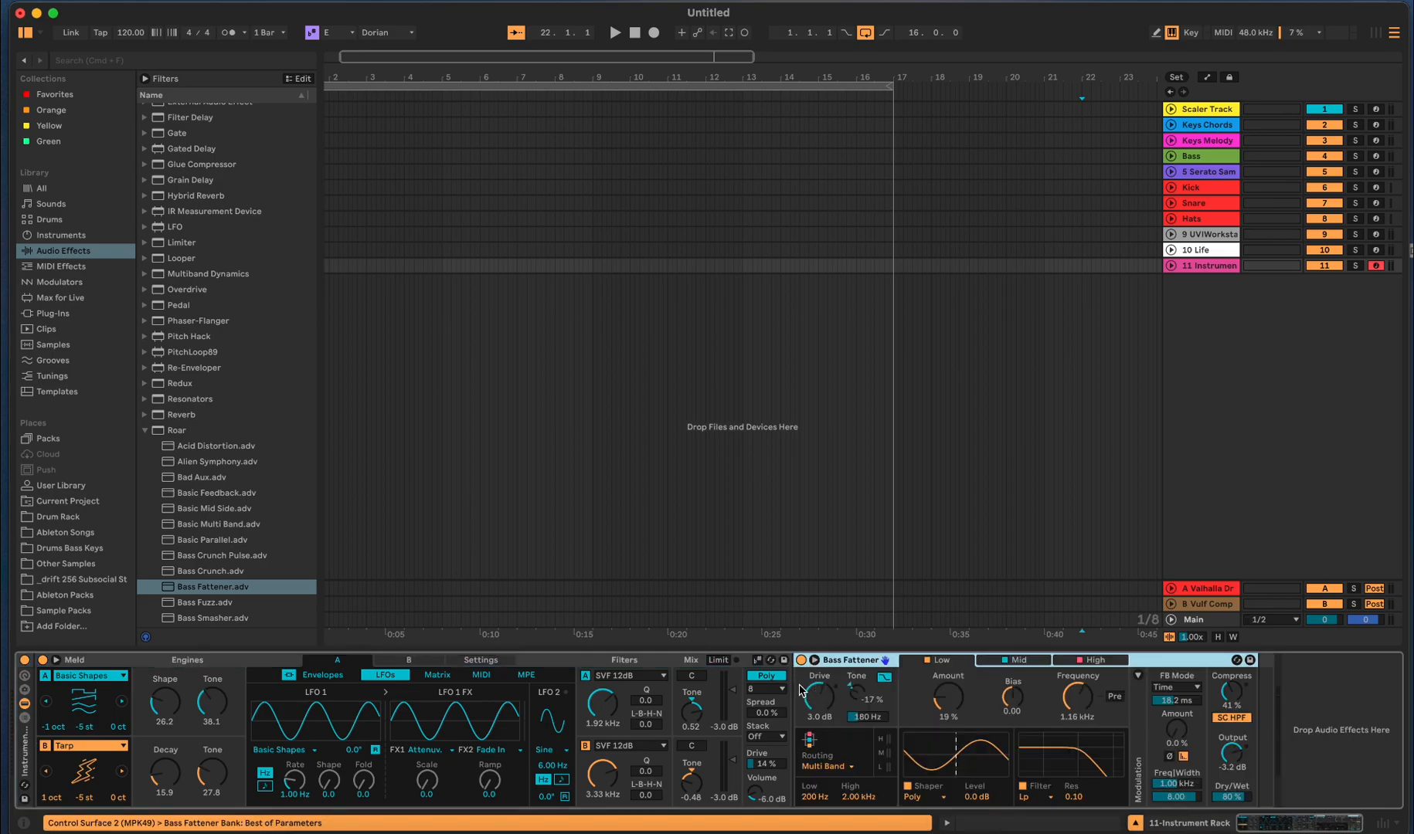
{"action": "double_click", "coordinate": [834, 661]}
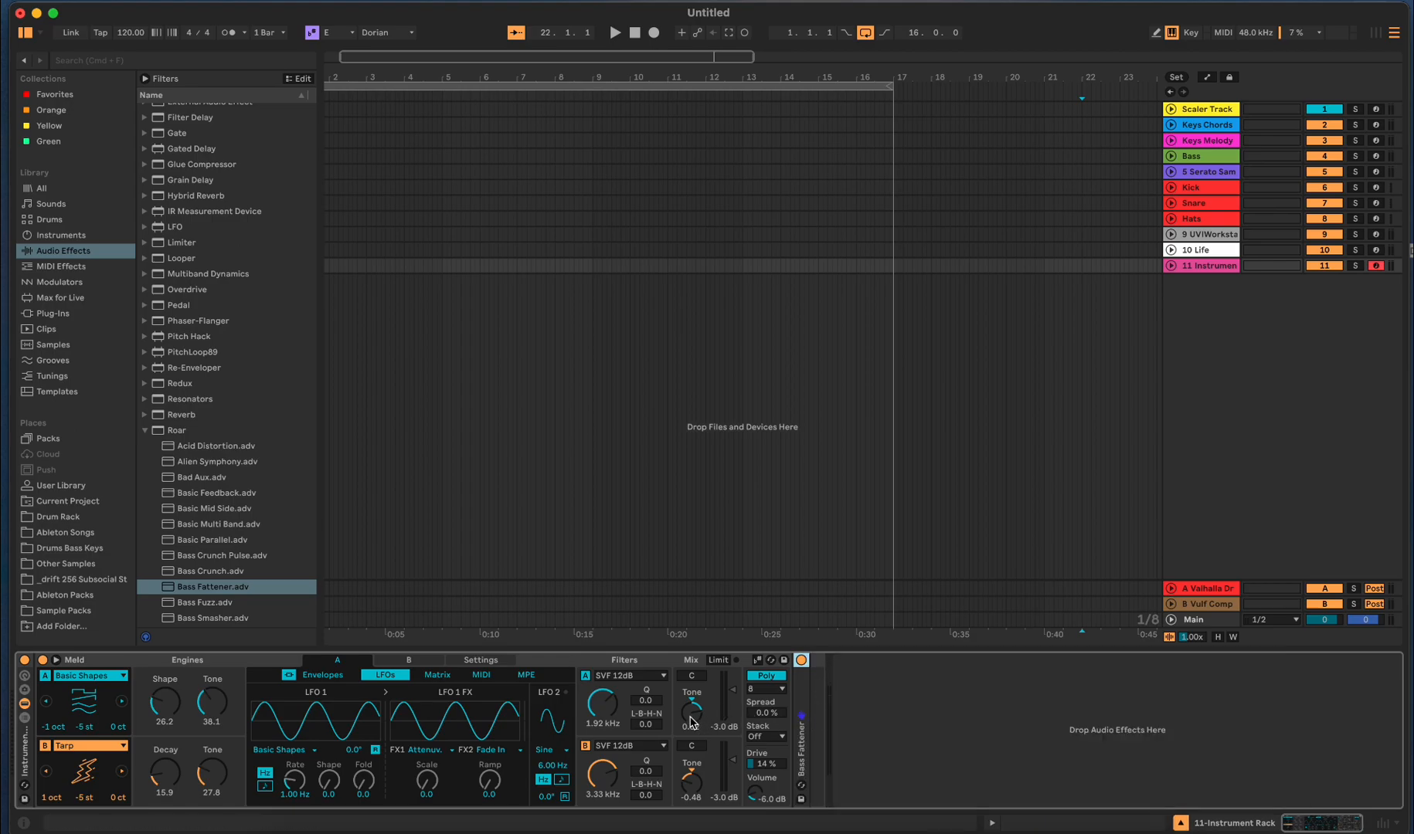
{"action": "double_click", "coordinate": [805, 691]}
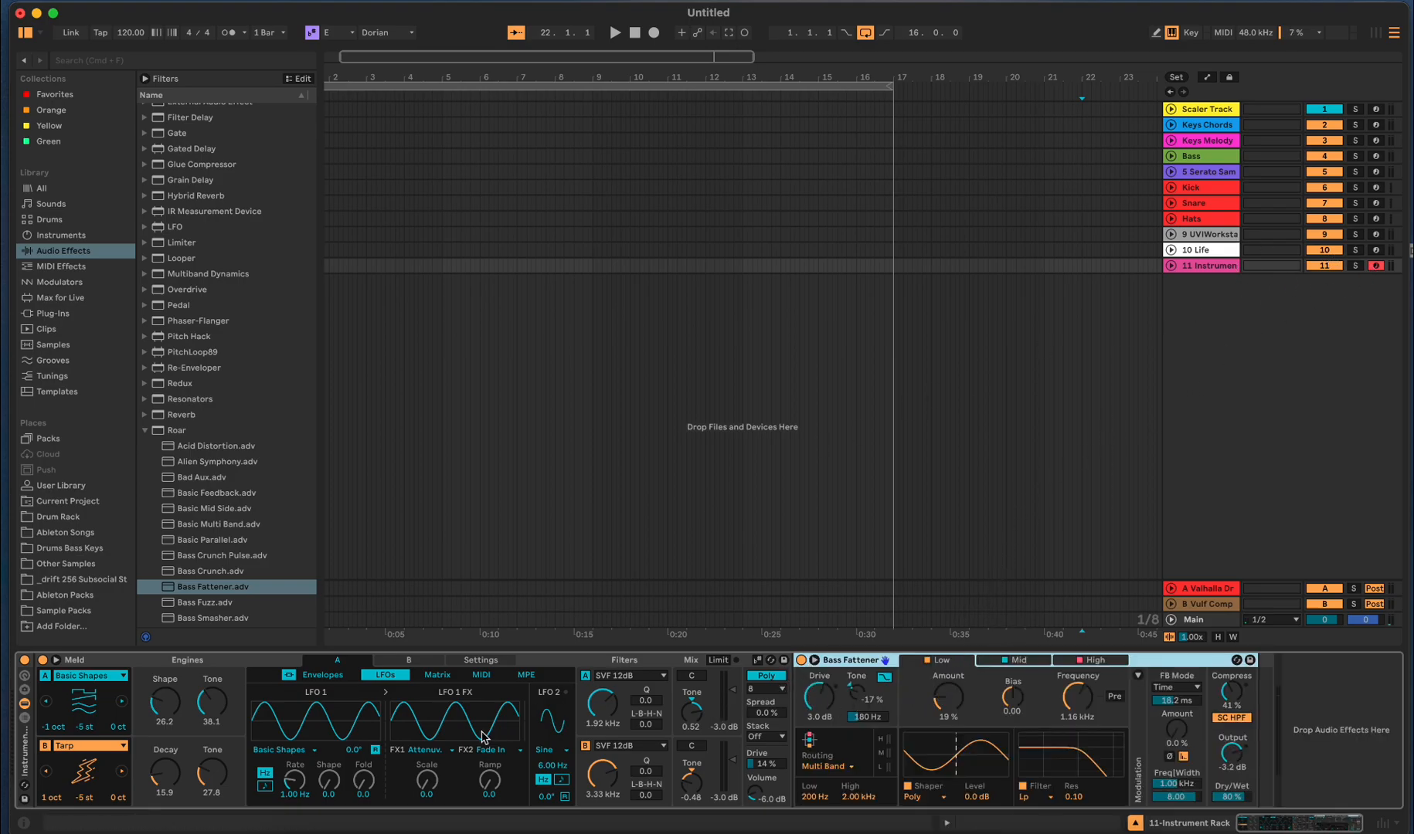
- Show the Instrument Rack's chain list beside its devices
{"action": "right_click", "coordinate": [73, 663]}
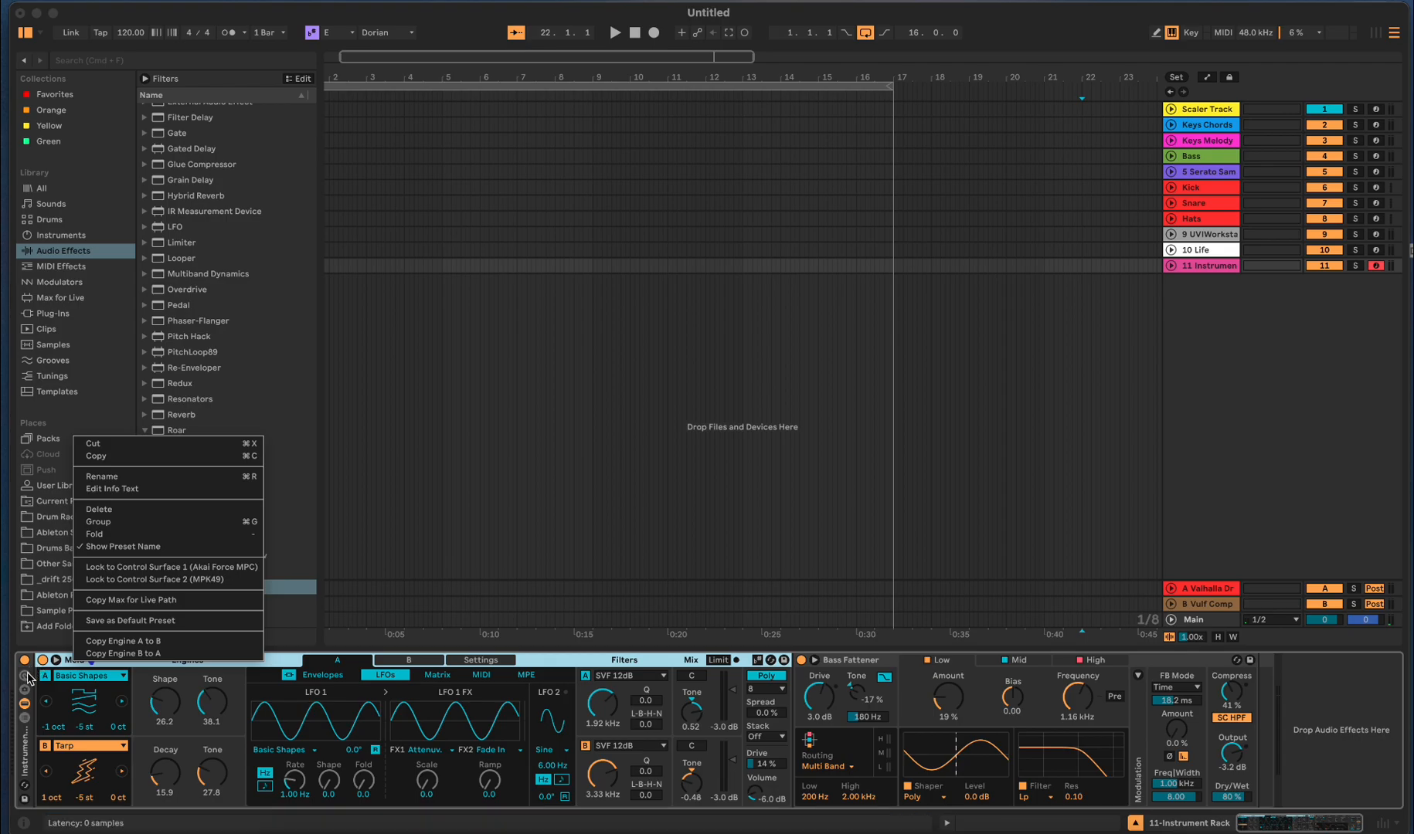
{"action": "left_click", "coordinate": [25, 719]}
{"action": "left_click", "coordinate": [25, 718]}
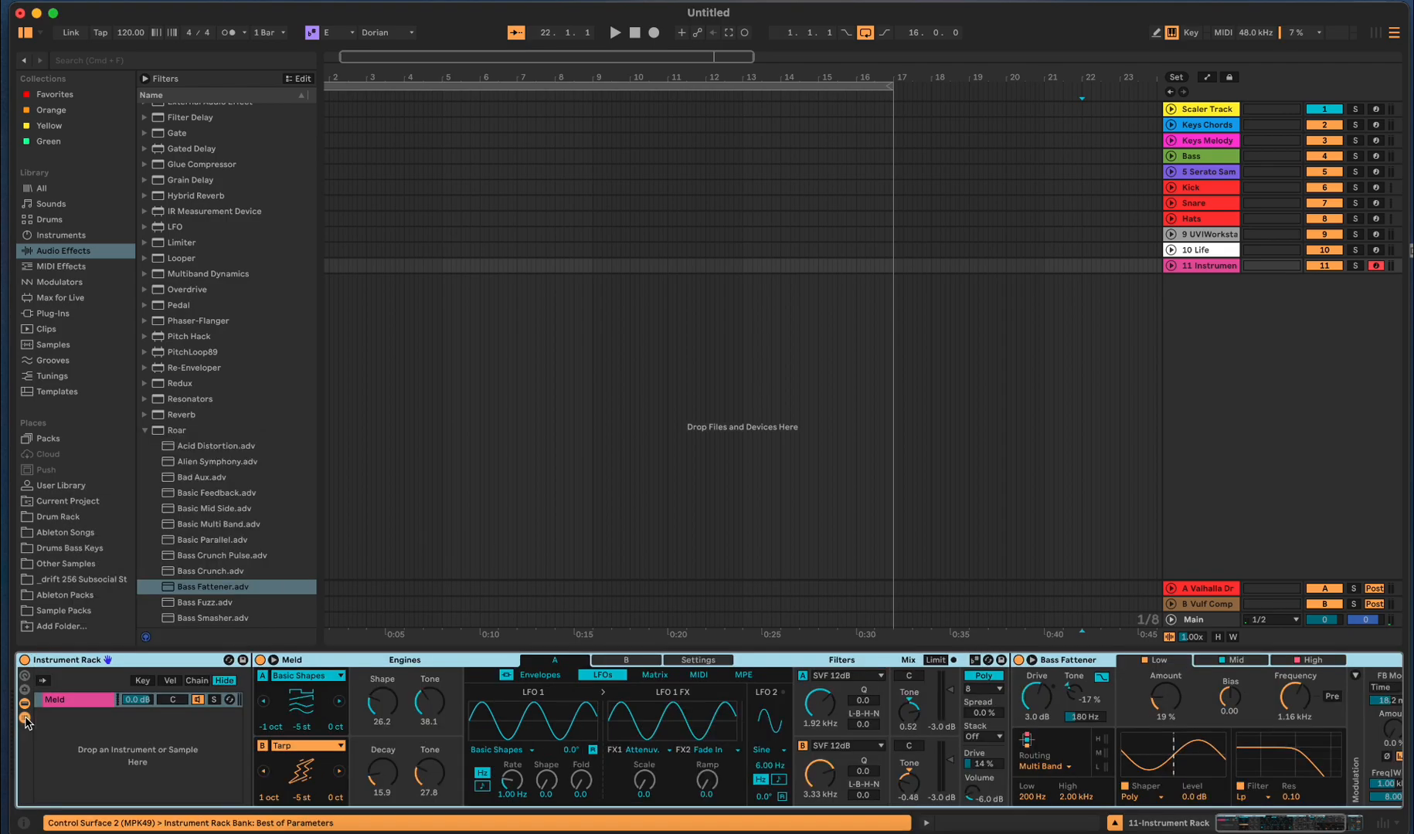
- Rename the Instrument Rack to "My Synth Bass"
{"action": "right_click", "coordinate": [88, 662]}
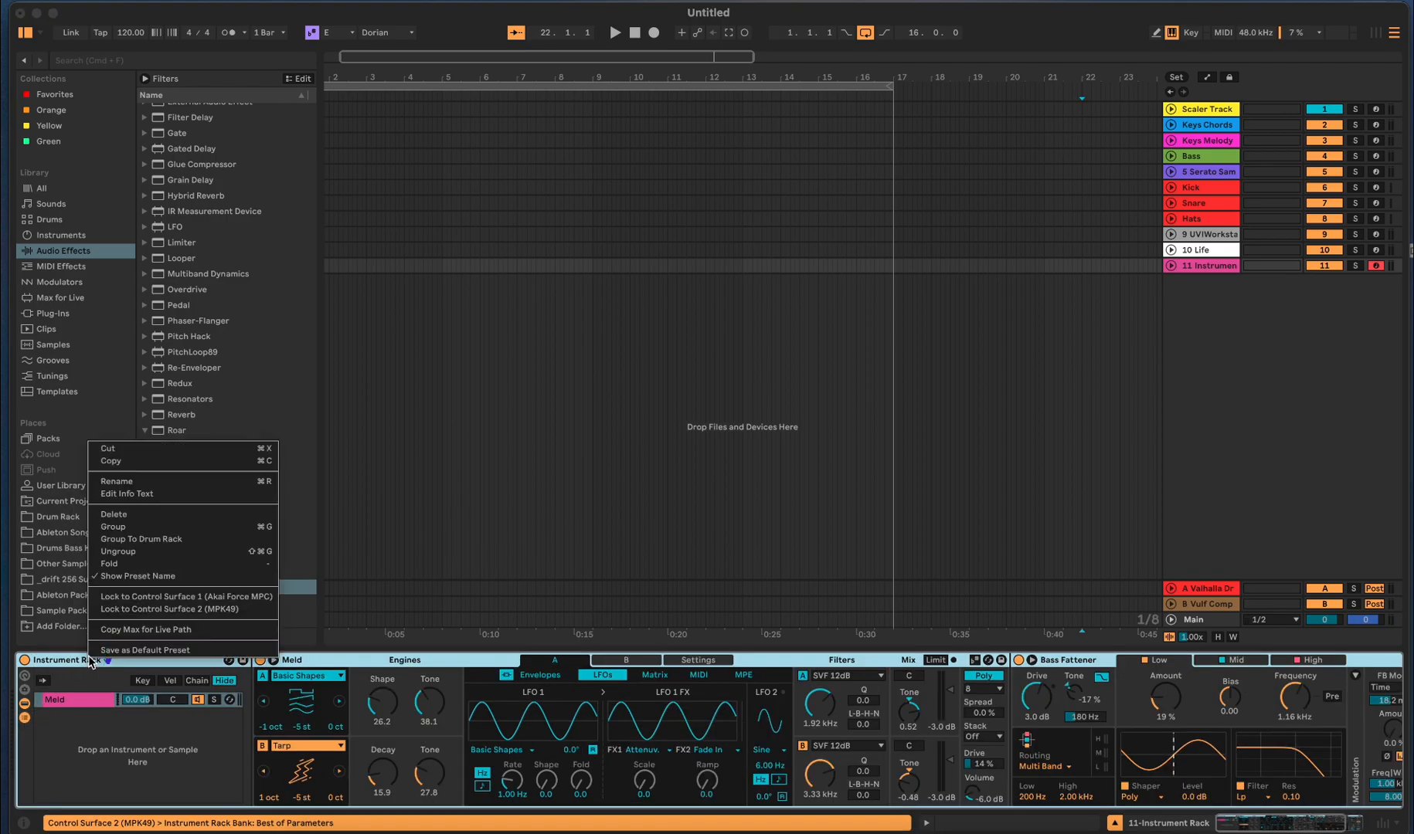
{"action": "left_click", "coordinate": [136, 484]}
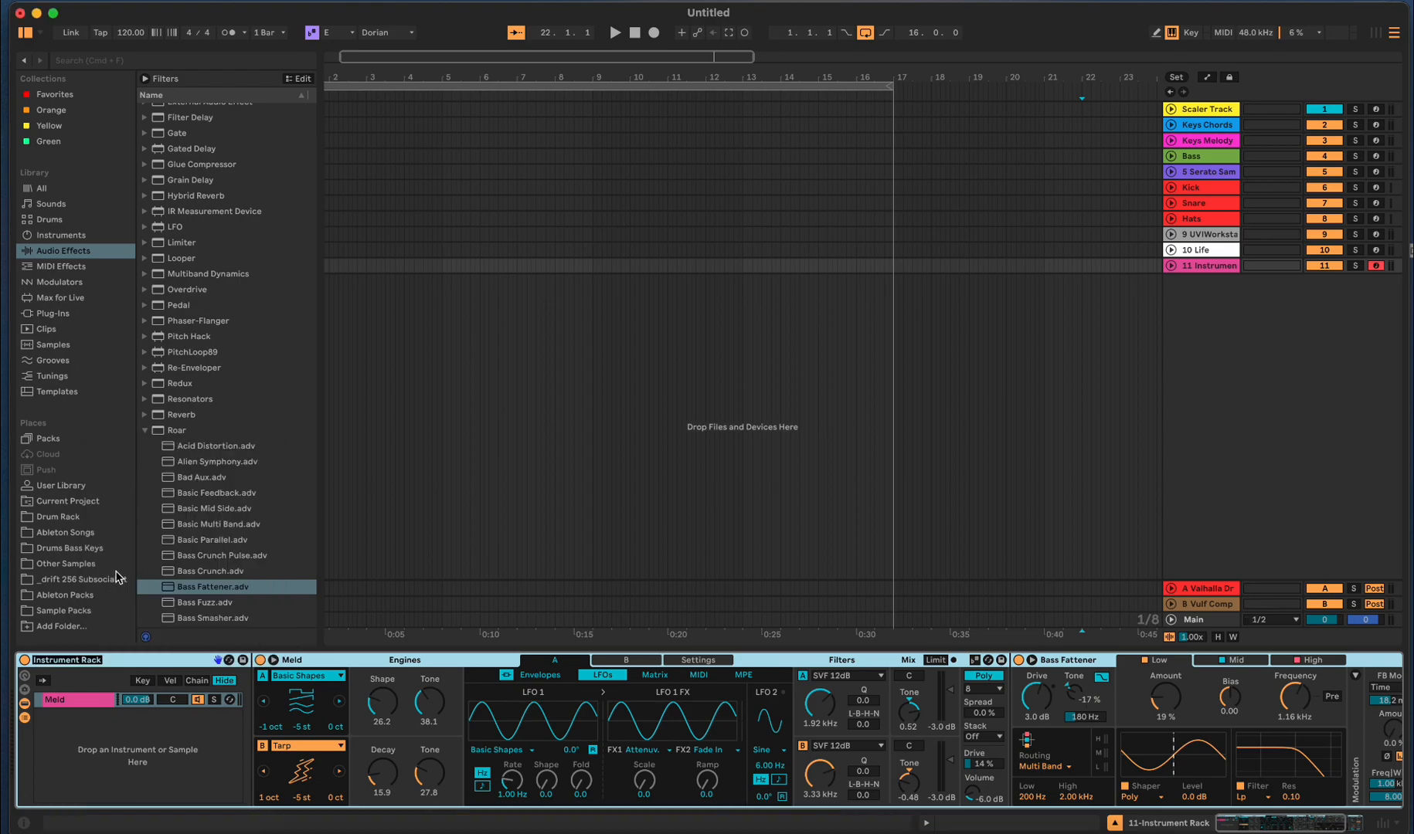
{"action": "key", "text": "Caps_Lock"}
{"action": "type", "text": "Synth Bass"}
{"action": "key", "text": "Return"}
{"action": "type", "text": "My"}
{"action": "left_click", "coordinate": [105, 663]}
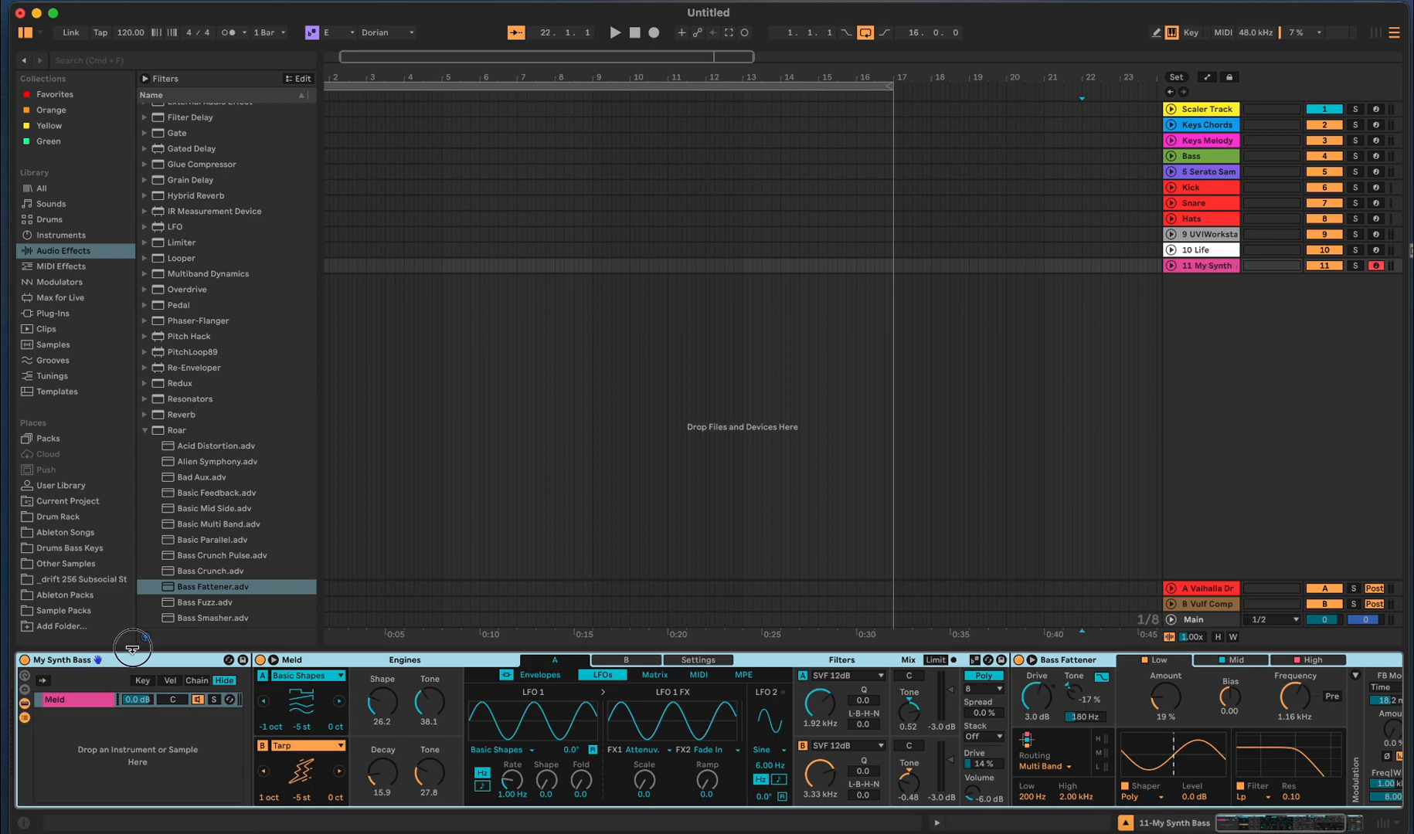
- Start hot-swapping the My Synth Bass rack, browse the Instrument Rack presets, and leave swap mode without loading one
{"action": "key", "text": "q"}
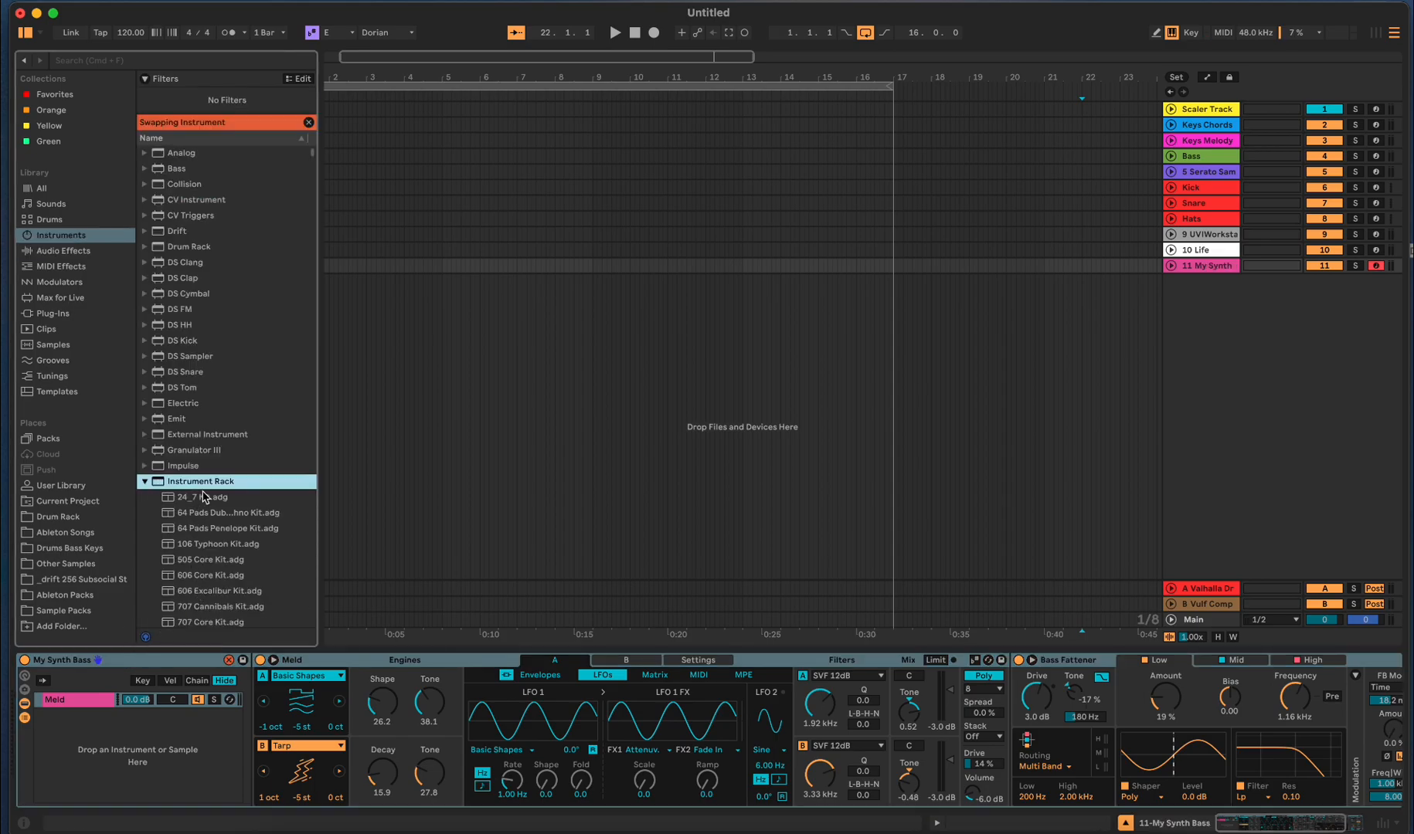
{"action": "scroll", "coordinate": [247, 505], "scroll_direction": "down", "scroll_amount": 1}
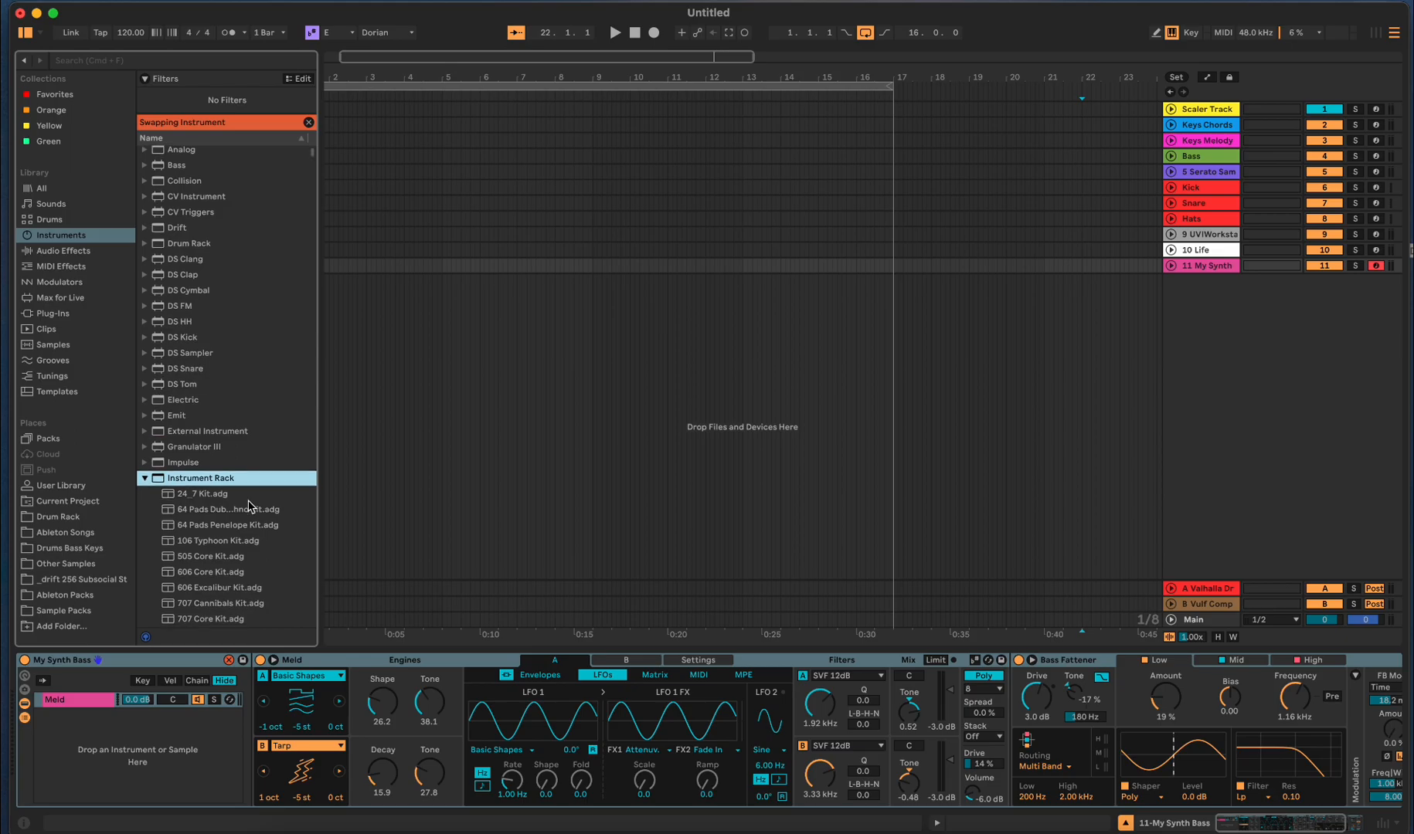
{"action": "left_click", "coordinate": [229, 660]}
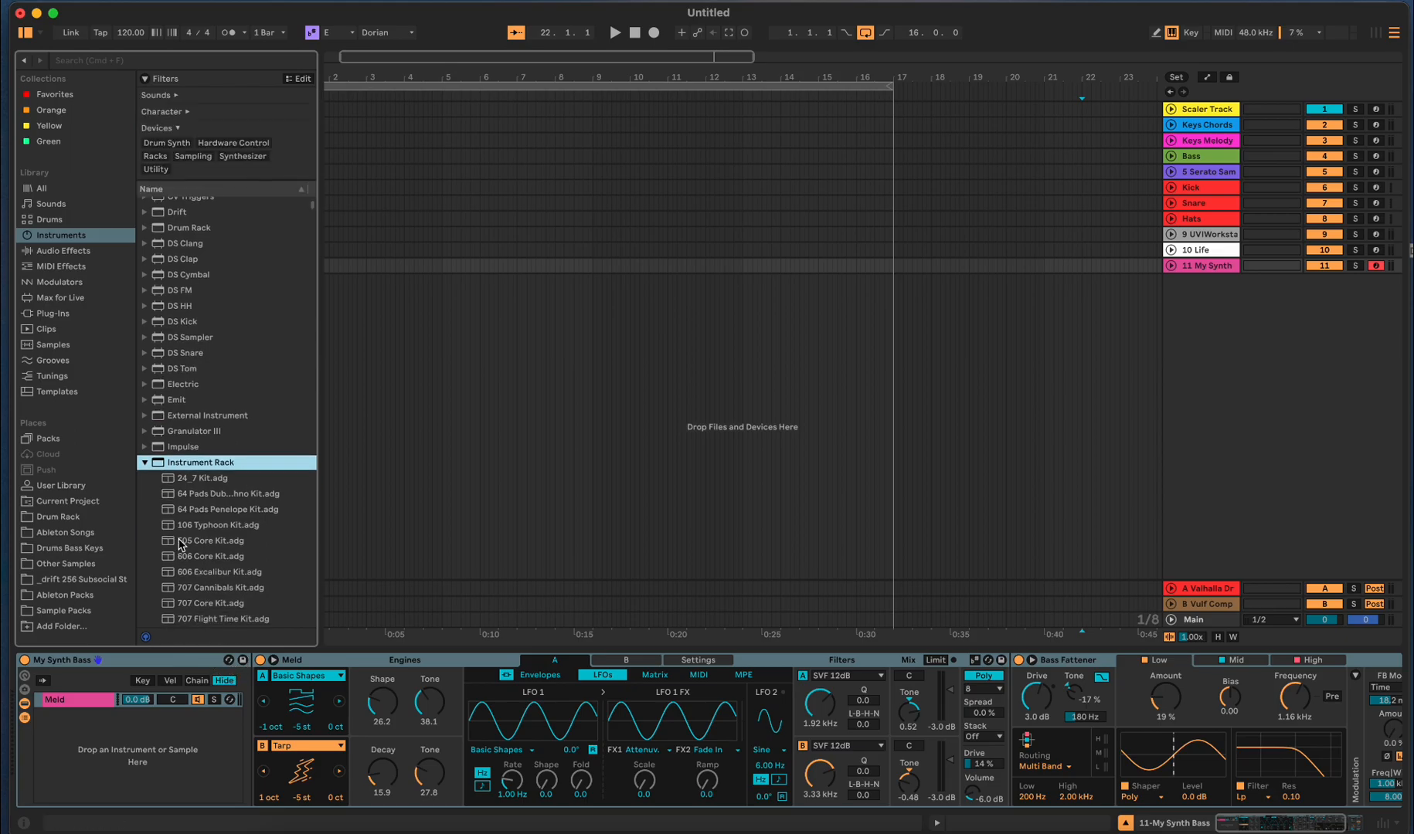
- Browse the full list of Instrument Rack presets down to the remaining instruments below it
{"action": "scroll", "coordinate": [206, 509], "scroll_direction": "down", "scroll_amount": 15}
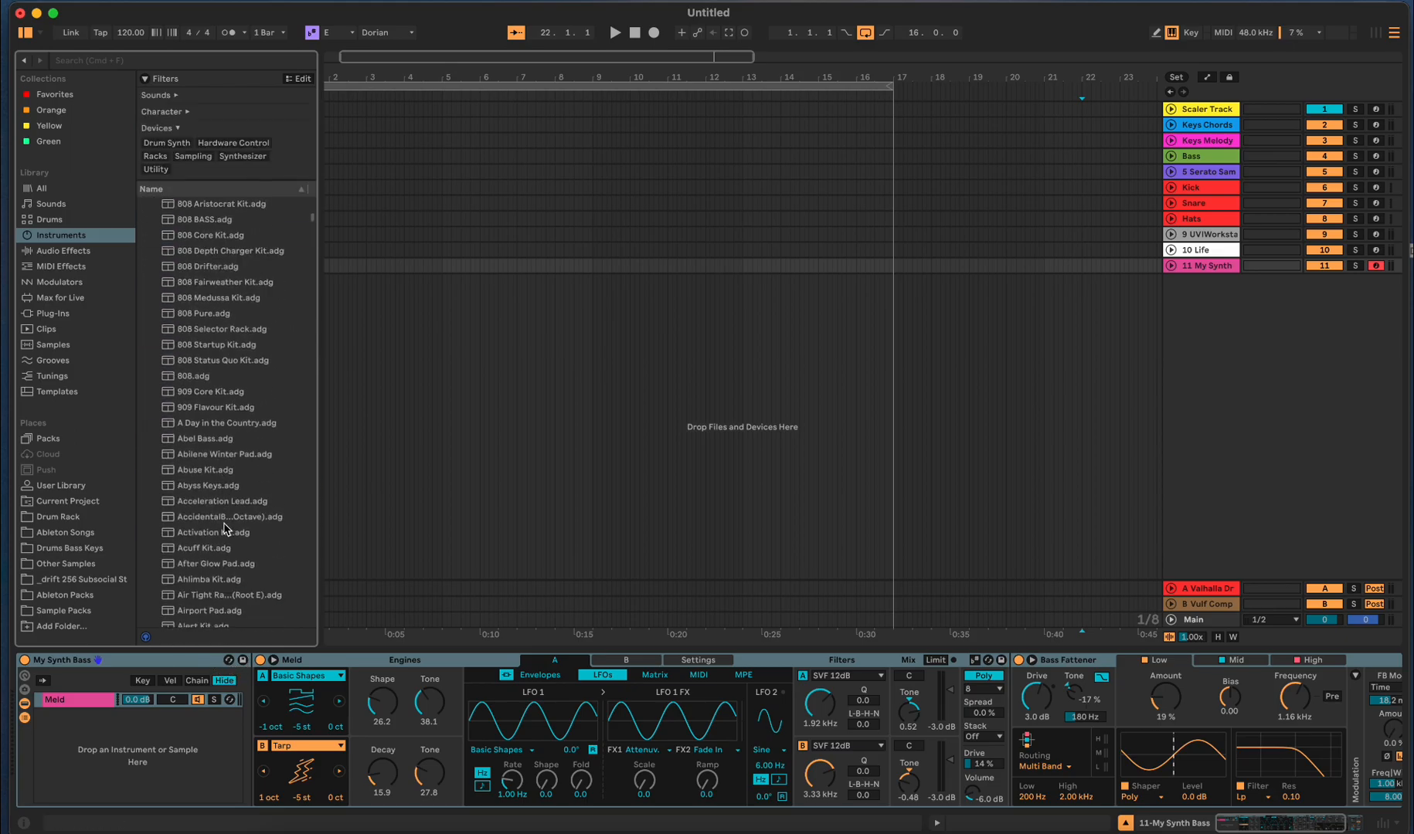
{"action": "scroll", "coordinate": [229, 533], "scroll_direction": "down", "scroll_amount": 20}
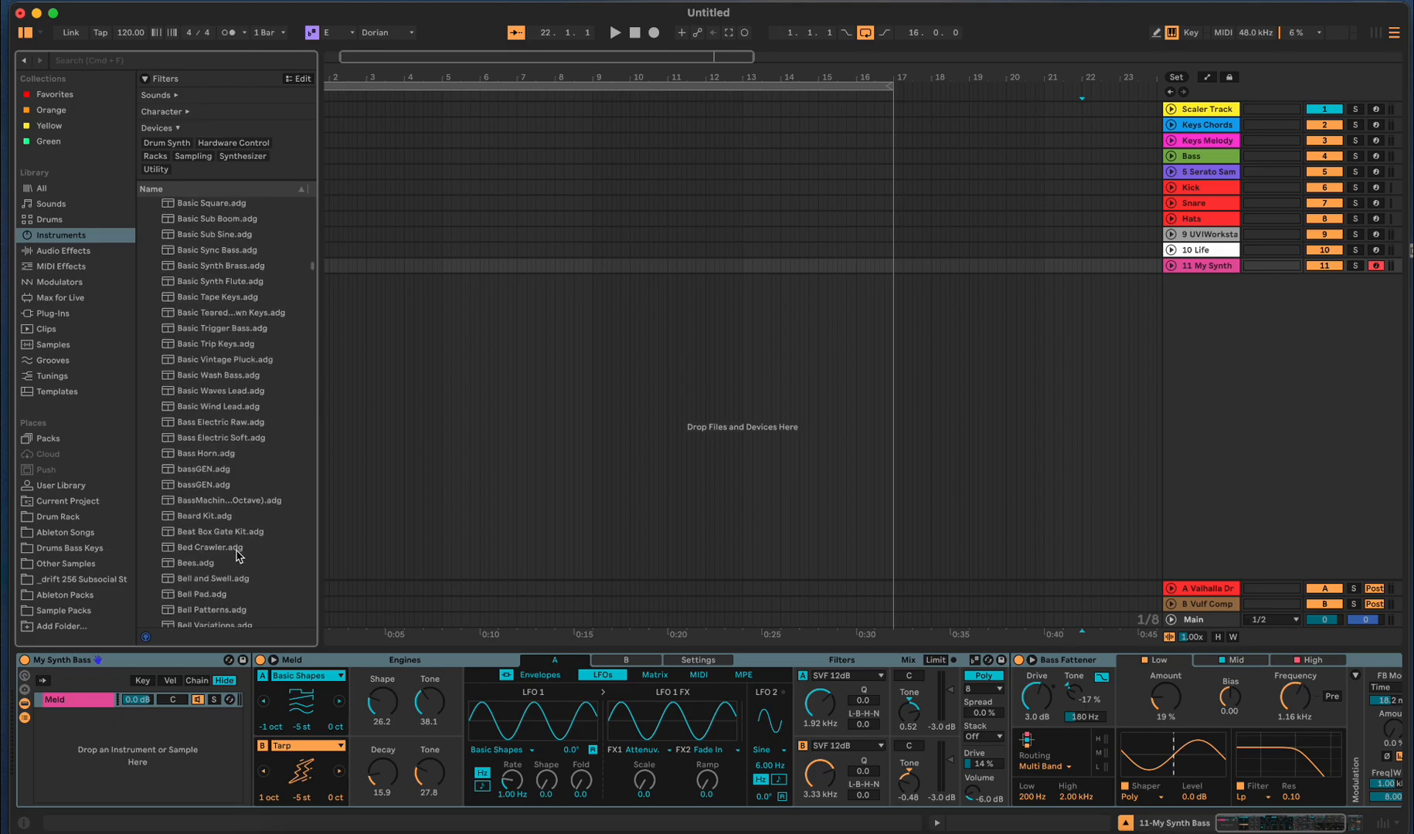
{"action": "scroll", "coordinate": [240, 559], "scroll_direction": "down", "scroll_amount": 20}
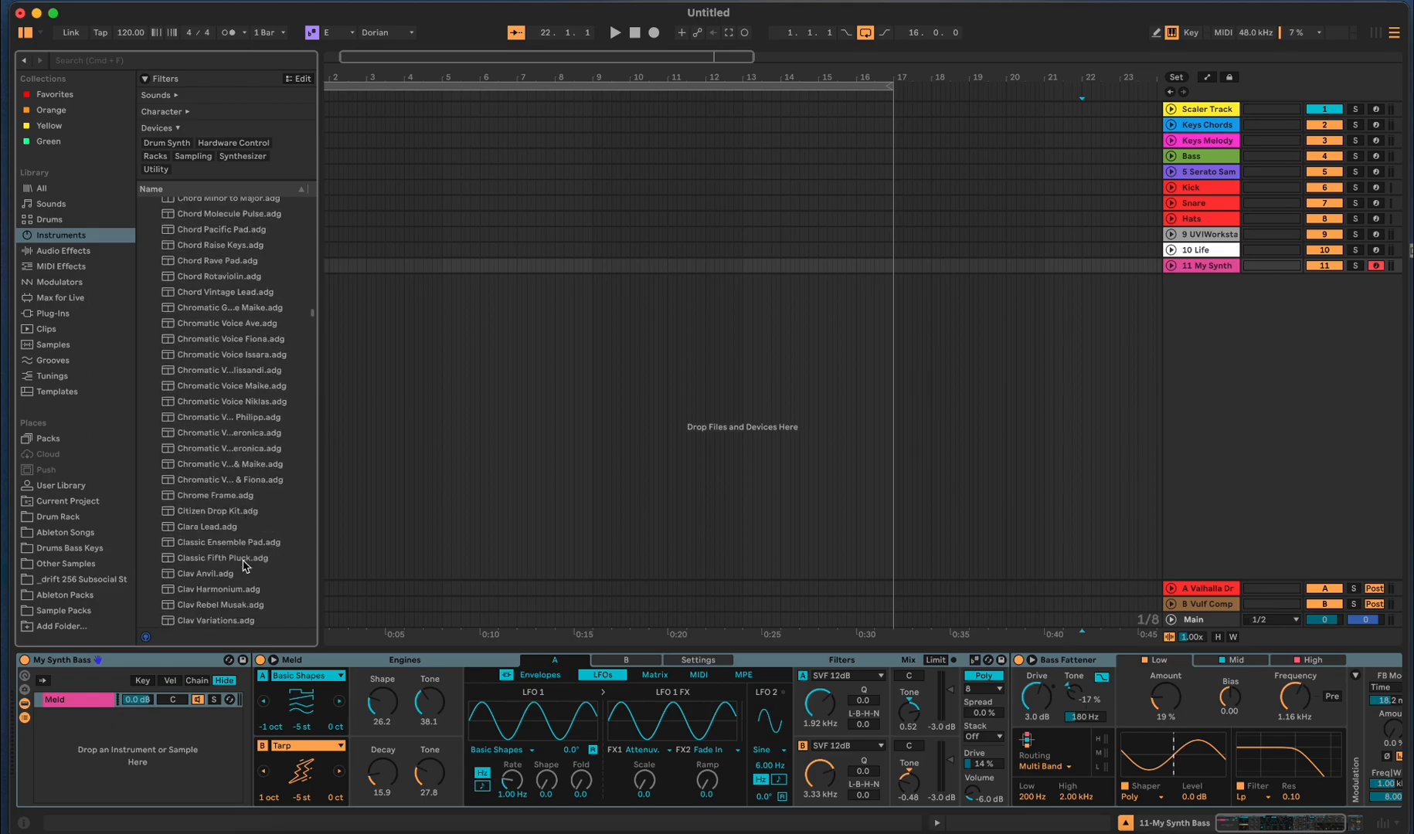
{"action": "scroll", "coordinate": [247, 576], "scroll_direction": "down", "scroll_amount": 20}
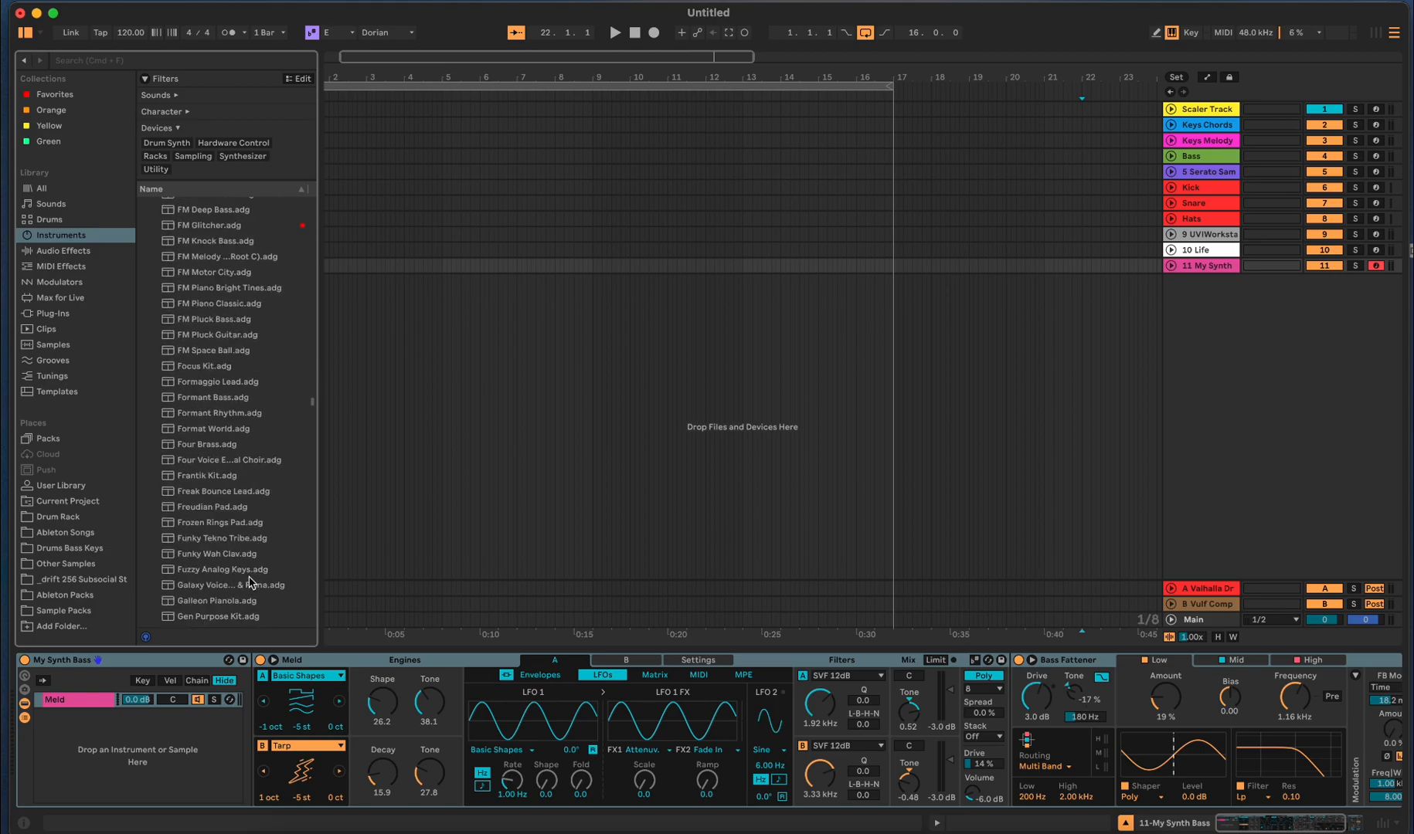
{"action": "scroll", "coordinate": [248, 581], "scroll_direction": "down", "scroll_amount": 20}
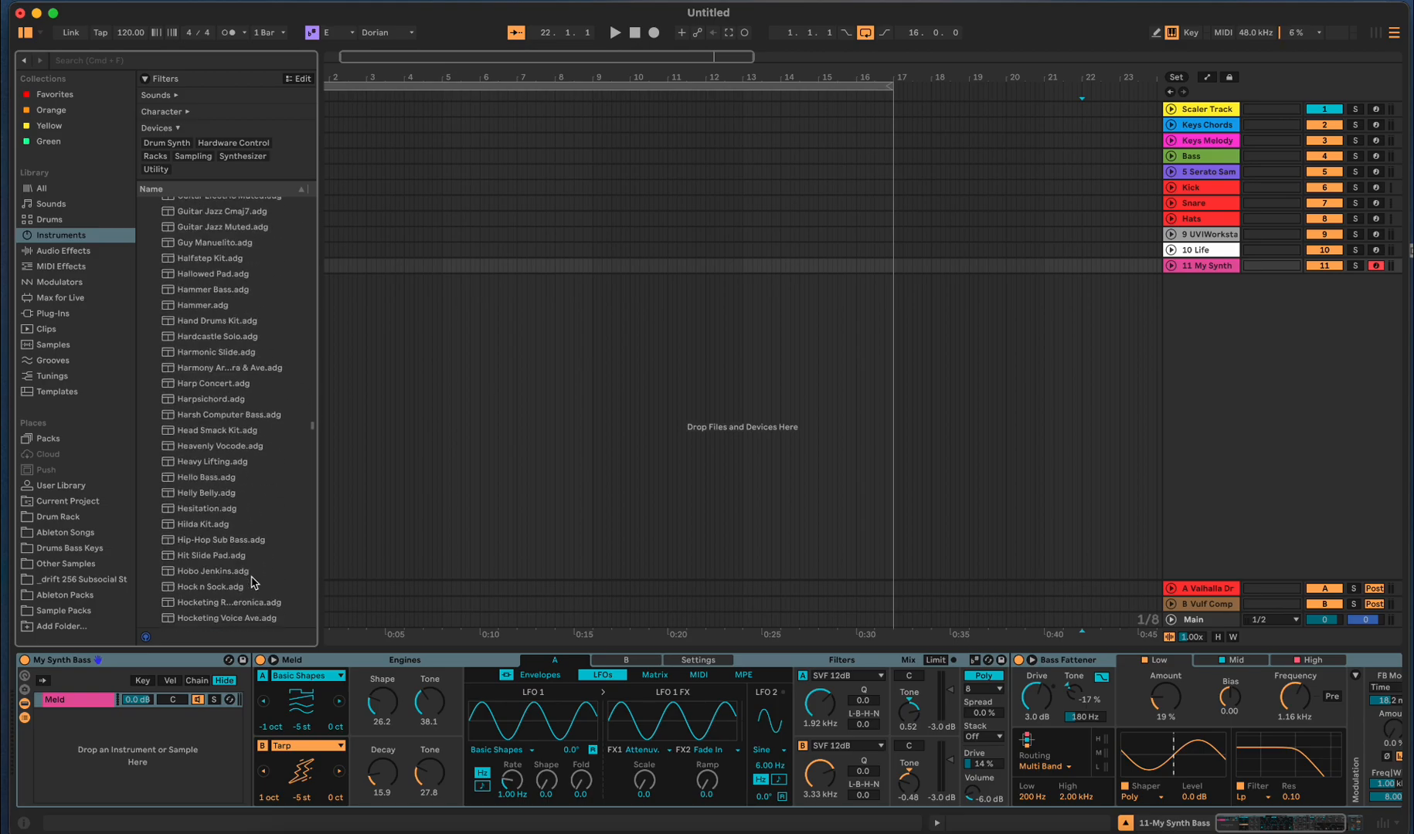
{"action": "scroll", "coordinate": [252, 582], "scroll_direction": "down", "scroll_amount": 20}
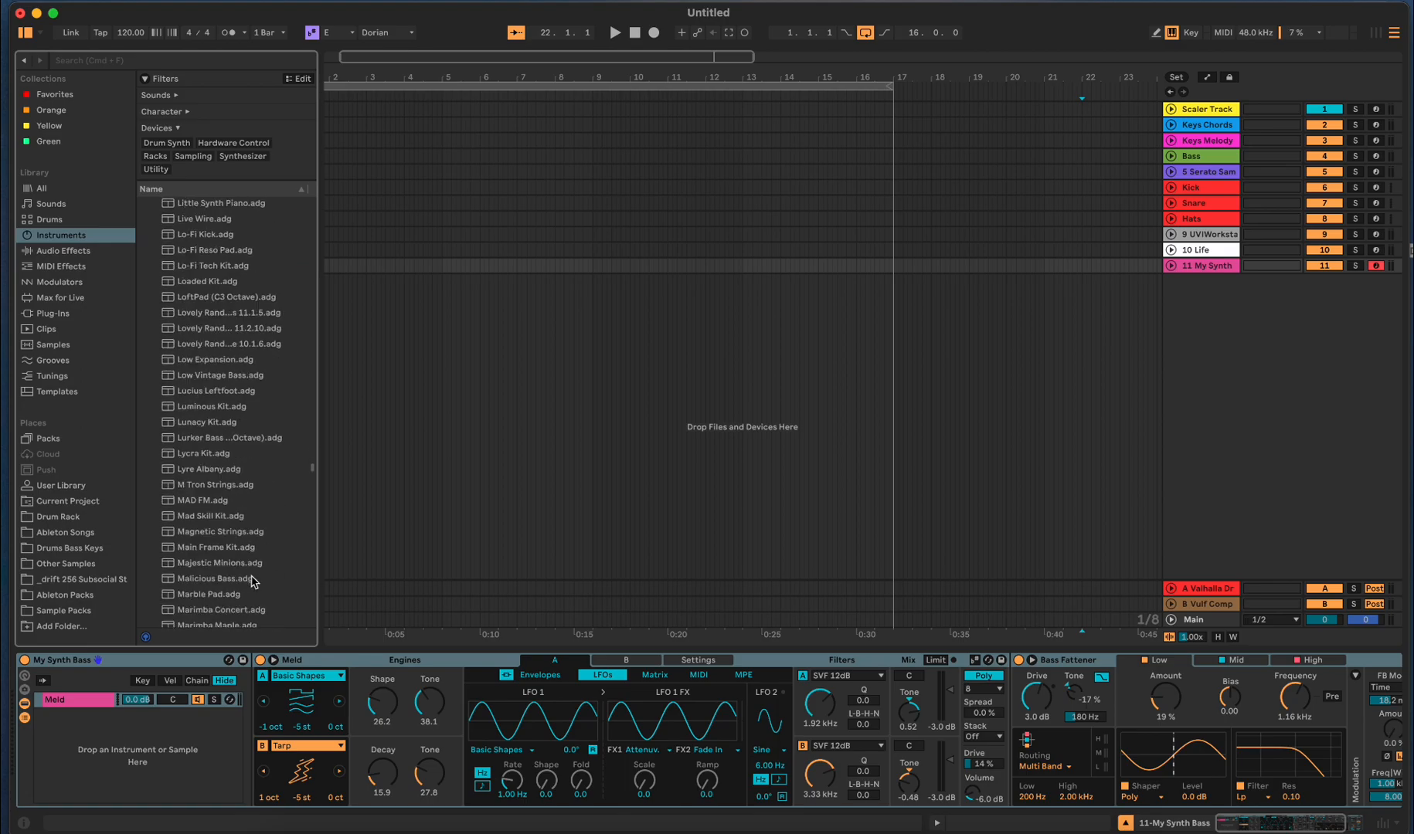
{"action": "scroll", "coordinate": [253, 581], "scroll_direction": "down", "scroll_amount": 20}
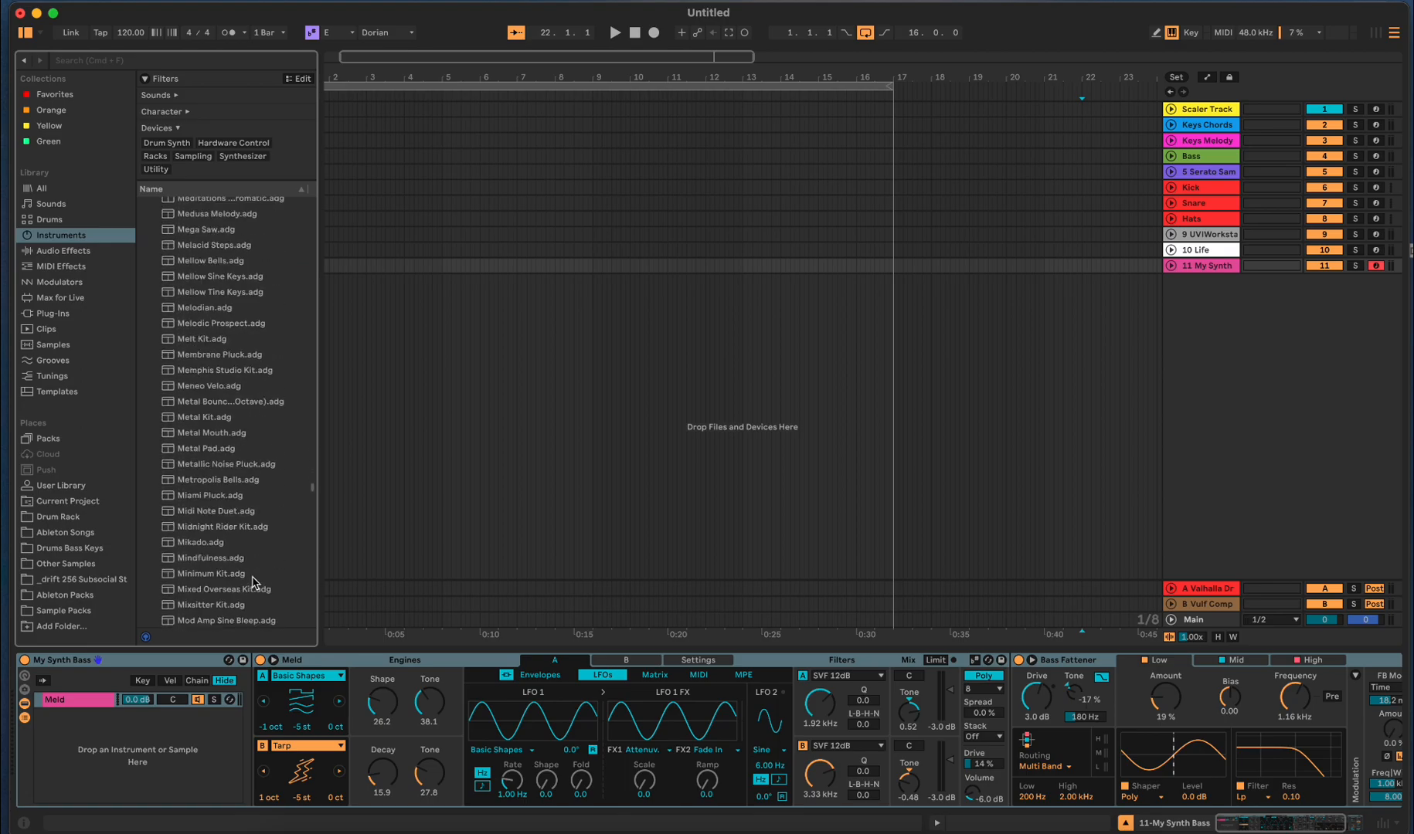
{"action": "scroll", "coordinate": [253, 582], "scroll_direction": "down", "scroll_amount": 20}
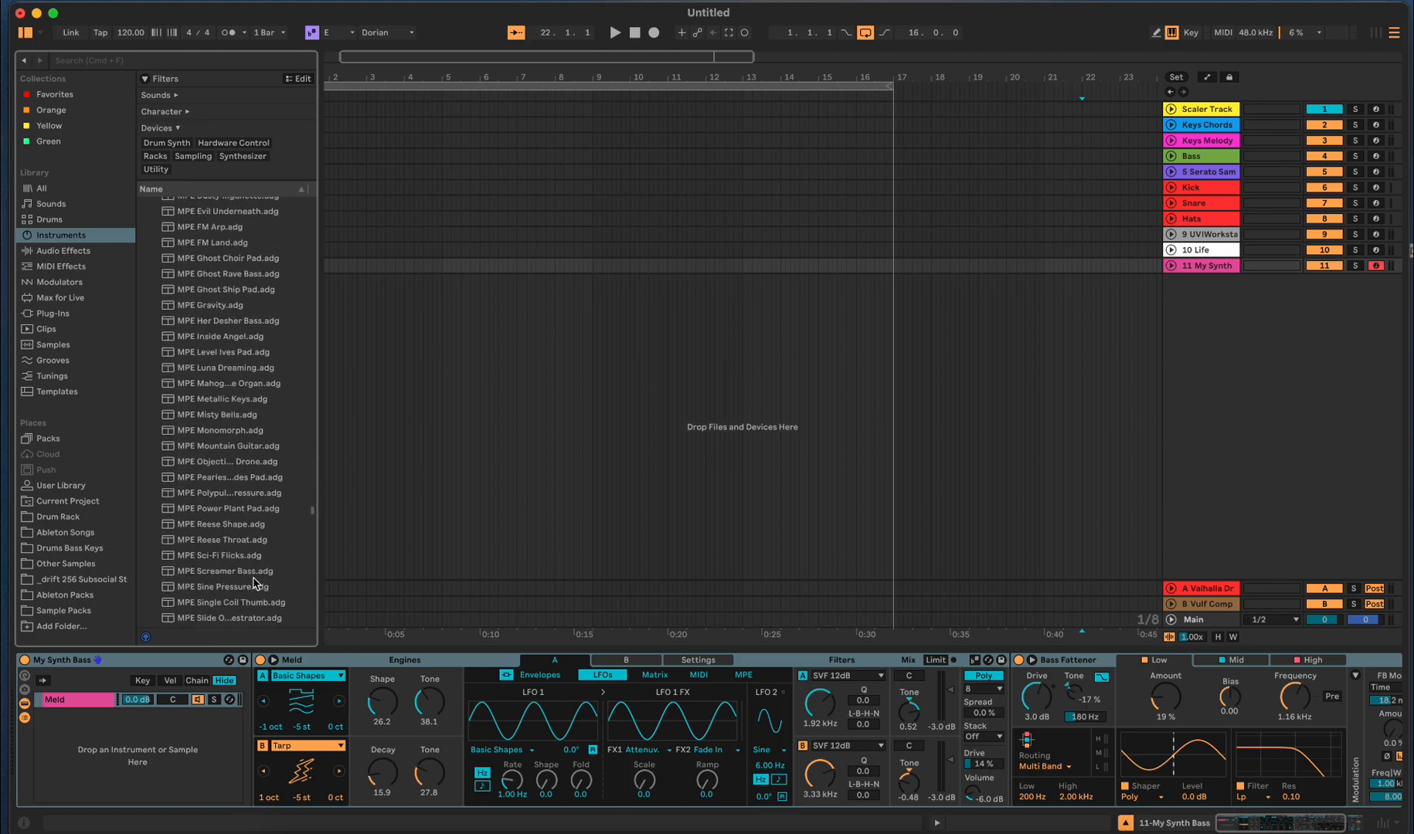
{"action": "scroll", "coordinate": [255, 583], "scroll_direction": "down", "scroll_amount": 5}
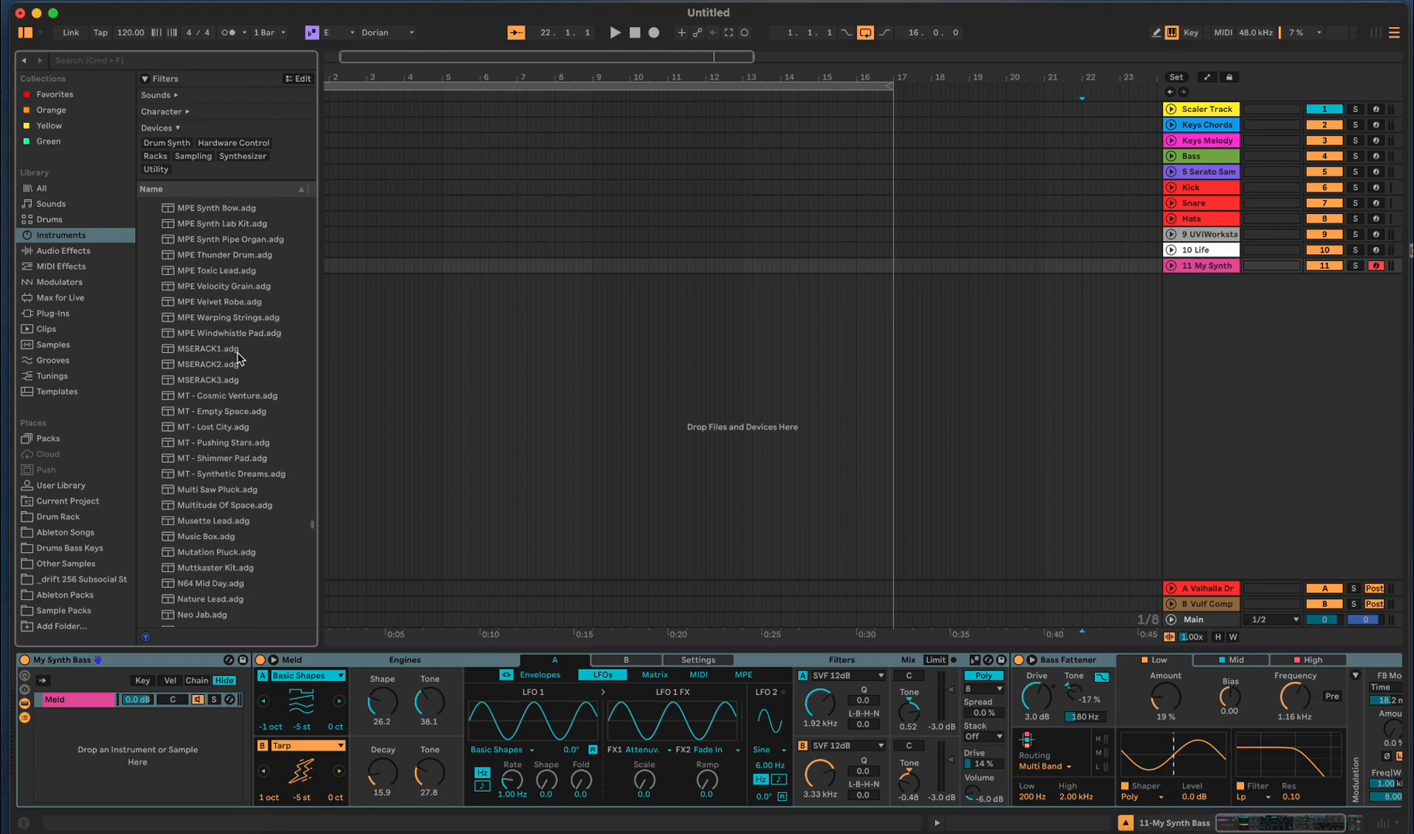
{"action": "scroll", "coordinate": [255, 549], "scroll_direction": "down", "scroll_amount": 2}
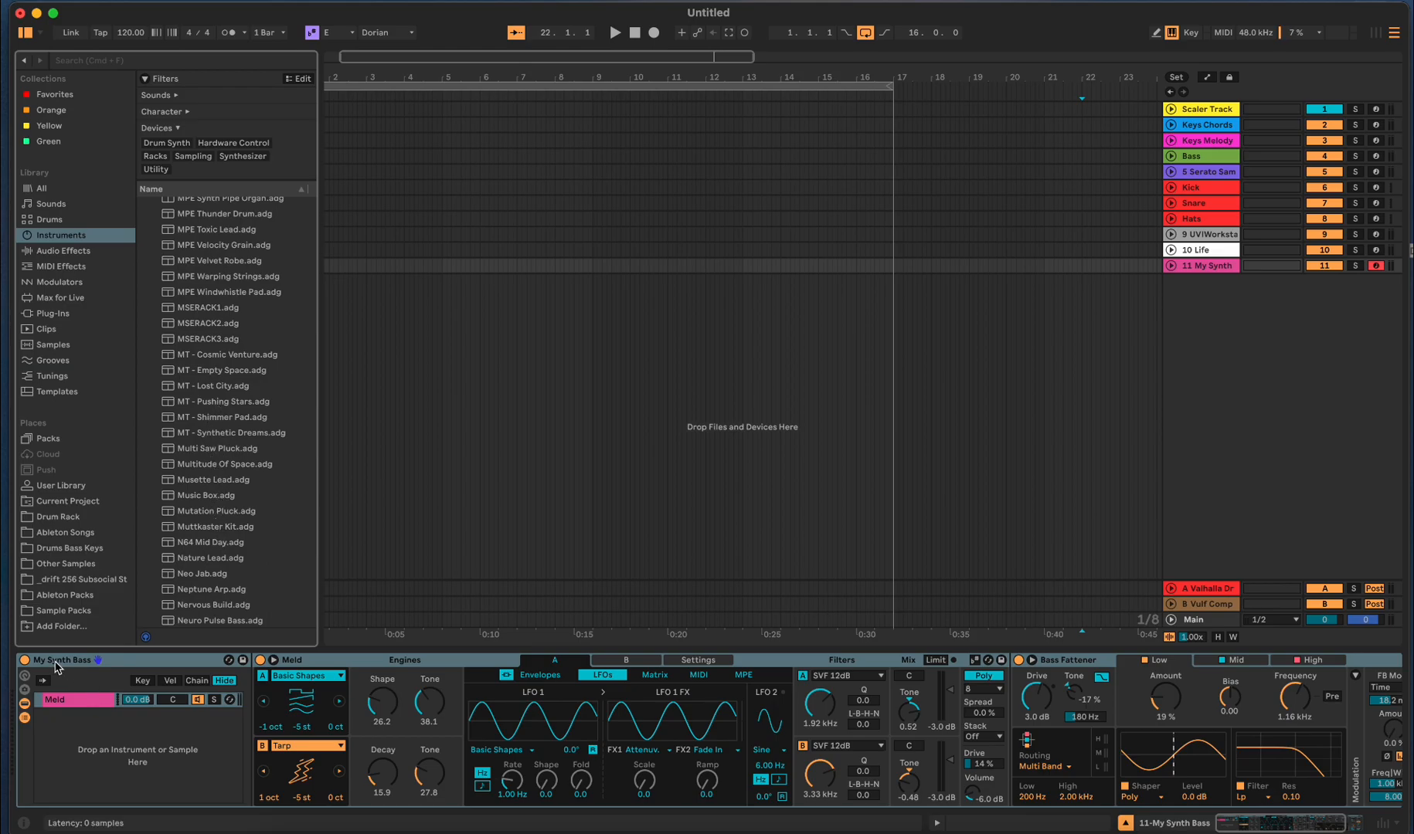
{"action": "scroll", "coordinate": [209, 581], "scroll_direction": "down", "scroll_amount": 20}
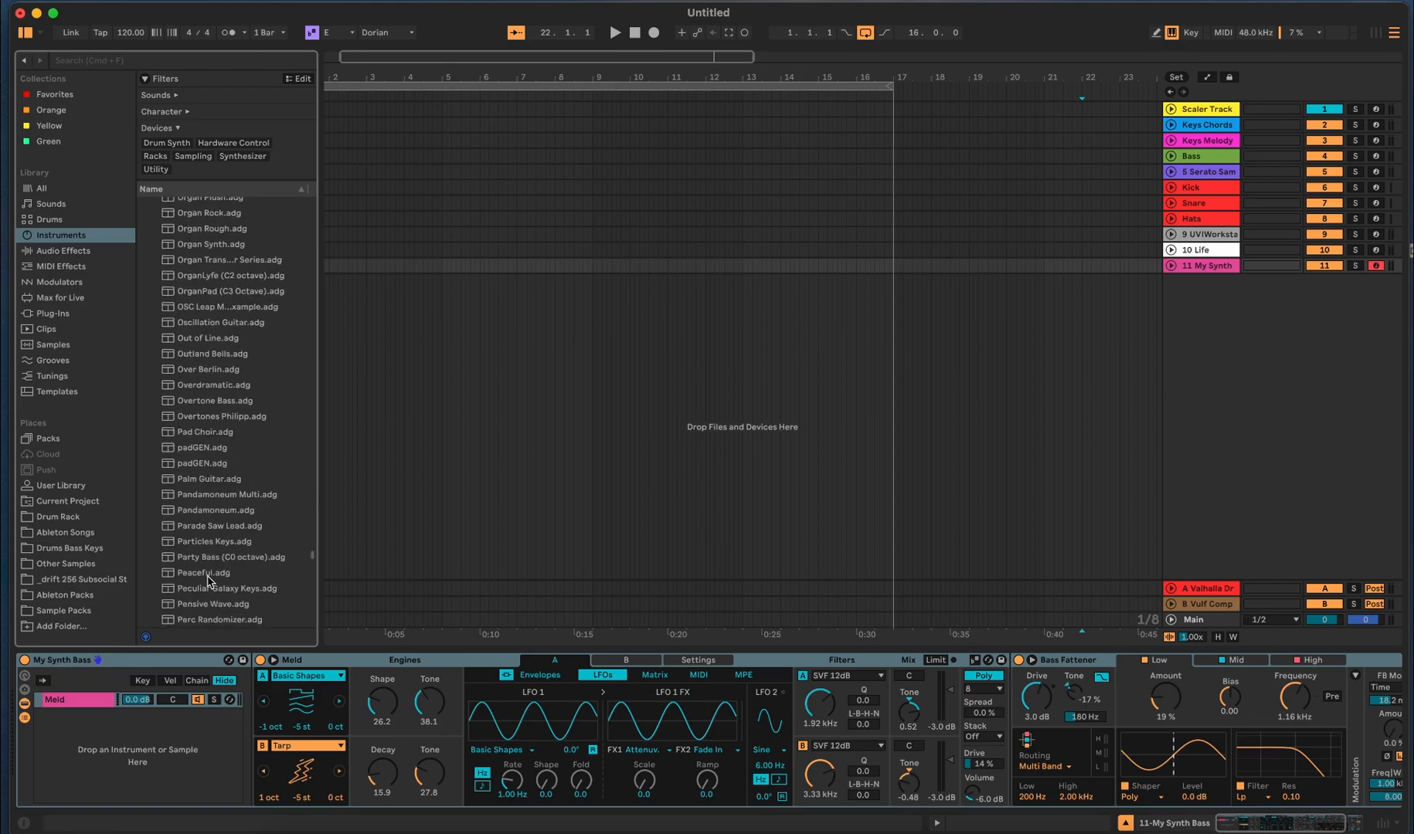
{"action": "scroll", "coordinate": [210, 581], "scroll_direction": "down", "scroll_amount": 20}
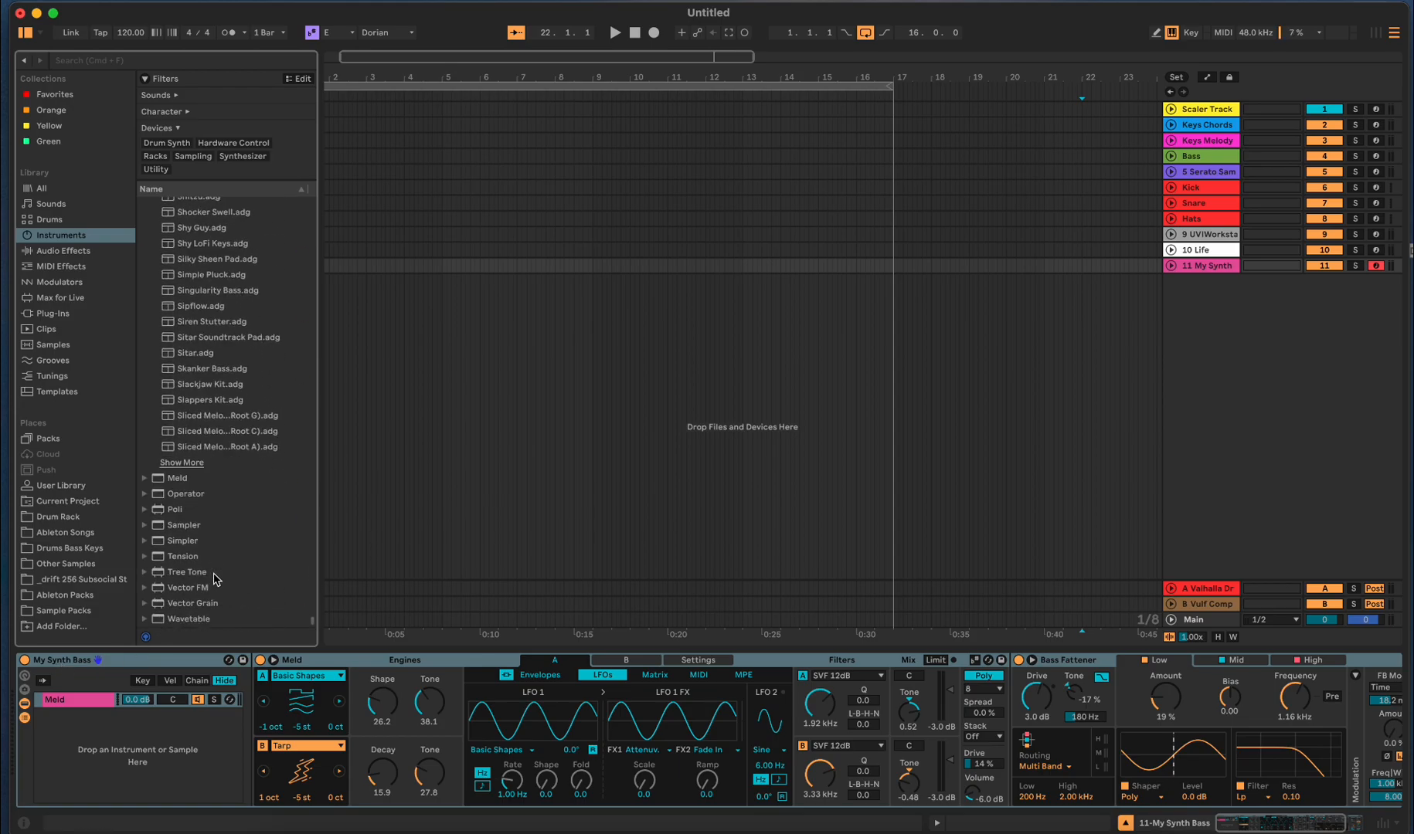
- Expand the Meld presets among the instruments, look through them, and collapse the list
{"action": "left_click", "coordinate": [160, 480]}
{"action": "scroll", "coordinate": [218, 527], "scroll_direction": "down", "scroll_amount": 20}
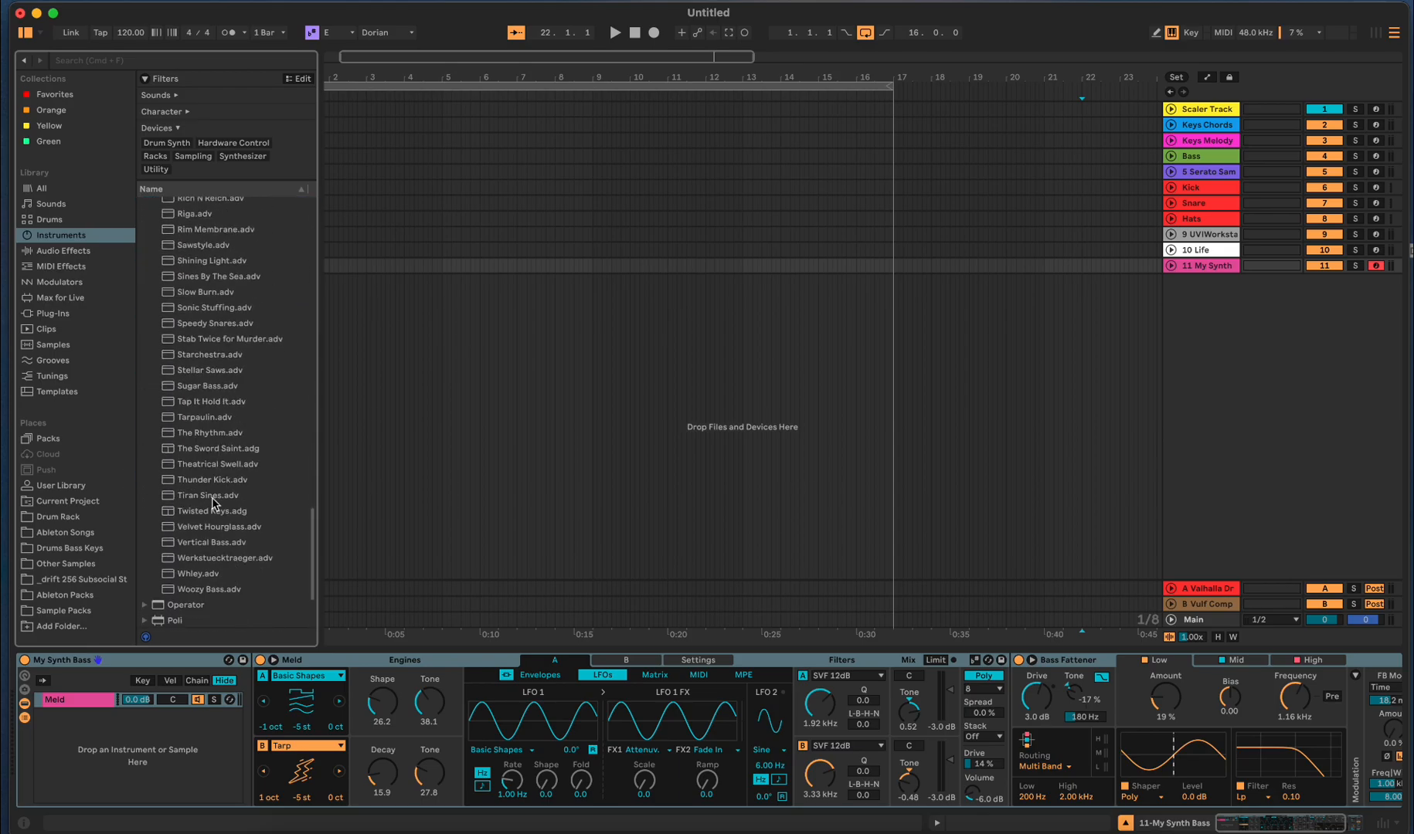
{"action": "scroll", "coordinate": [207, 423], "scroll_direction": "up", "scroll_amount": 5}
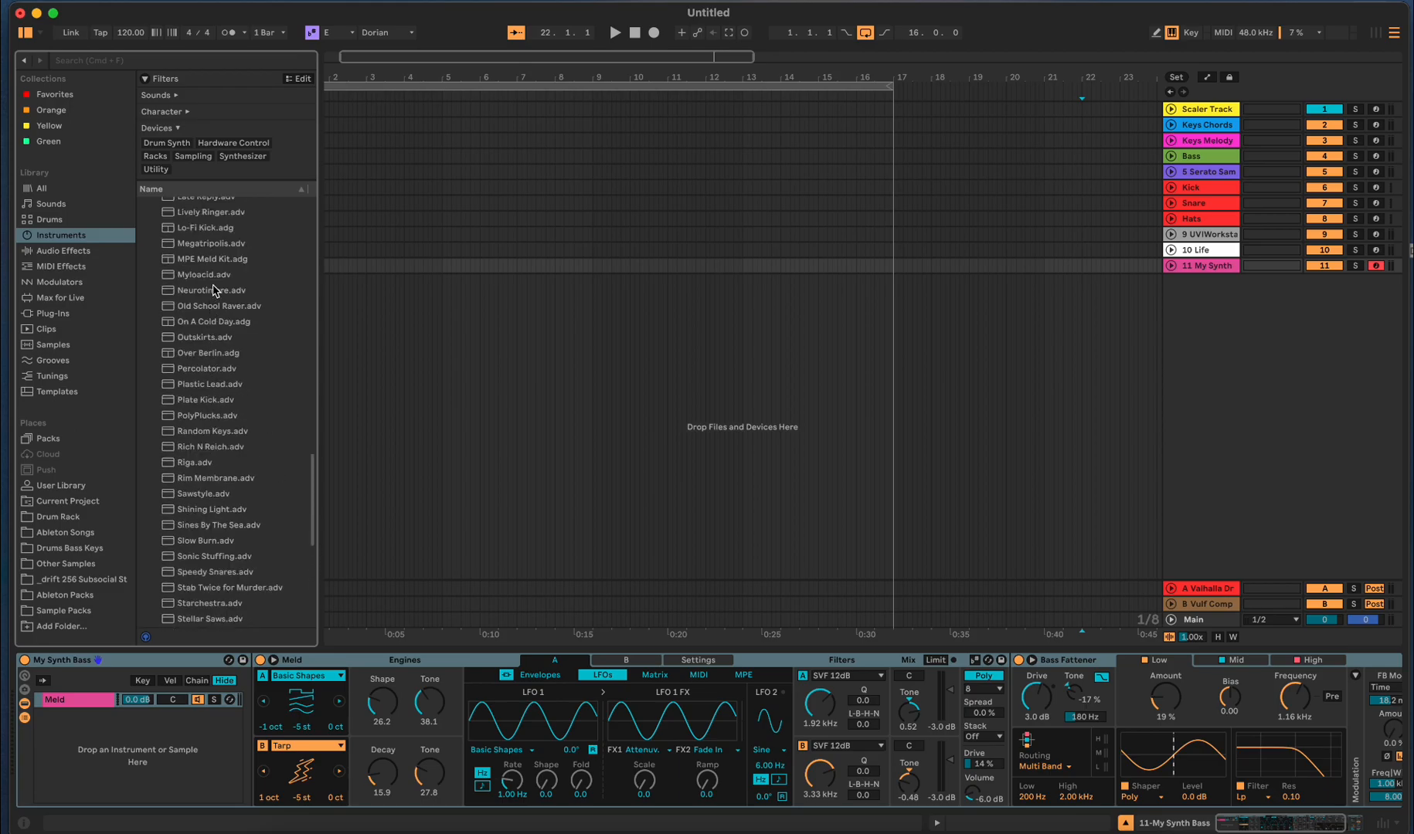
{"action": "scroll", "coordinate": [231, 317], "scroll_direction": "up", "scroll_amount": 2}
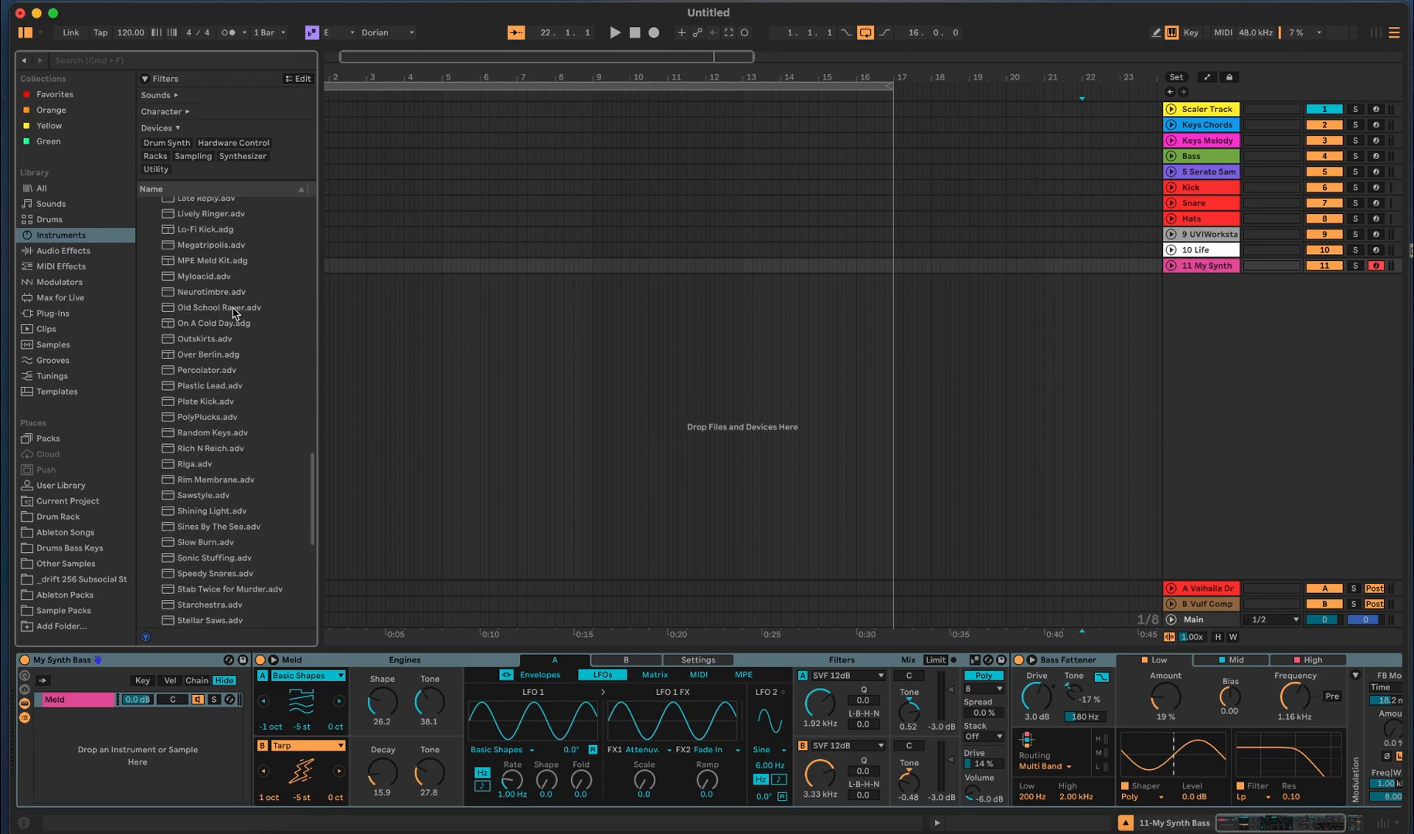
{"action": "scroll", "coordinate": [244, 334], "scroll_direction": "up", "scroll_amount": 2}
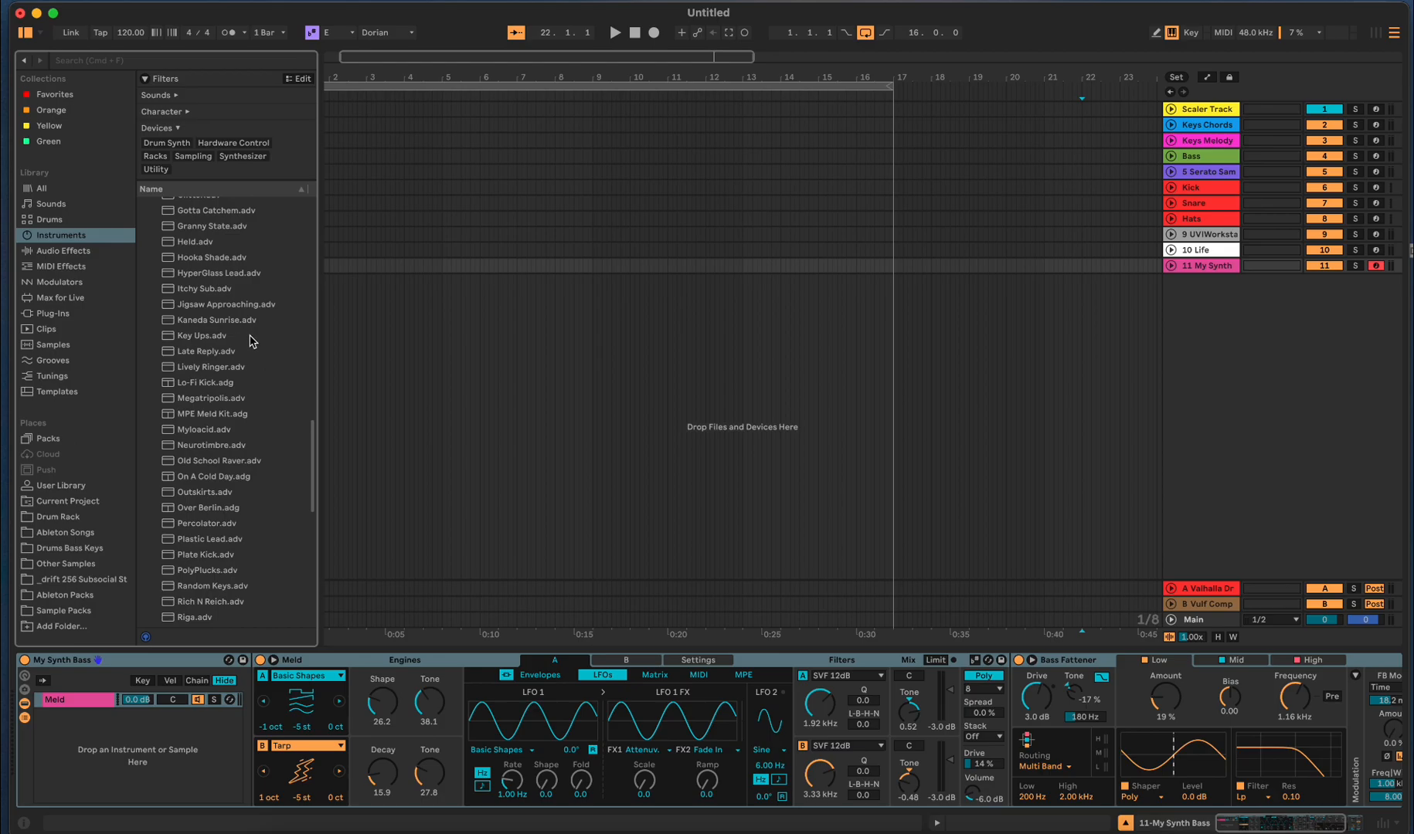
{"action": "scroll", "coordinate": [249, 341], "scroll_direction": "up", "scroll_amount": 5}
{"action": "scroll", "coordinate": [262, 410], "scroll_direction": "up", "scroll_amount": 15}
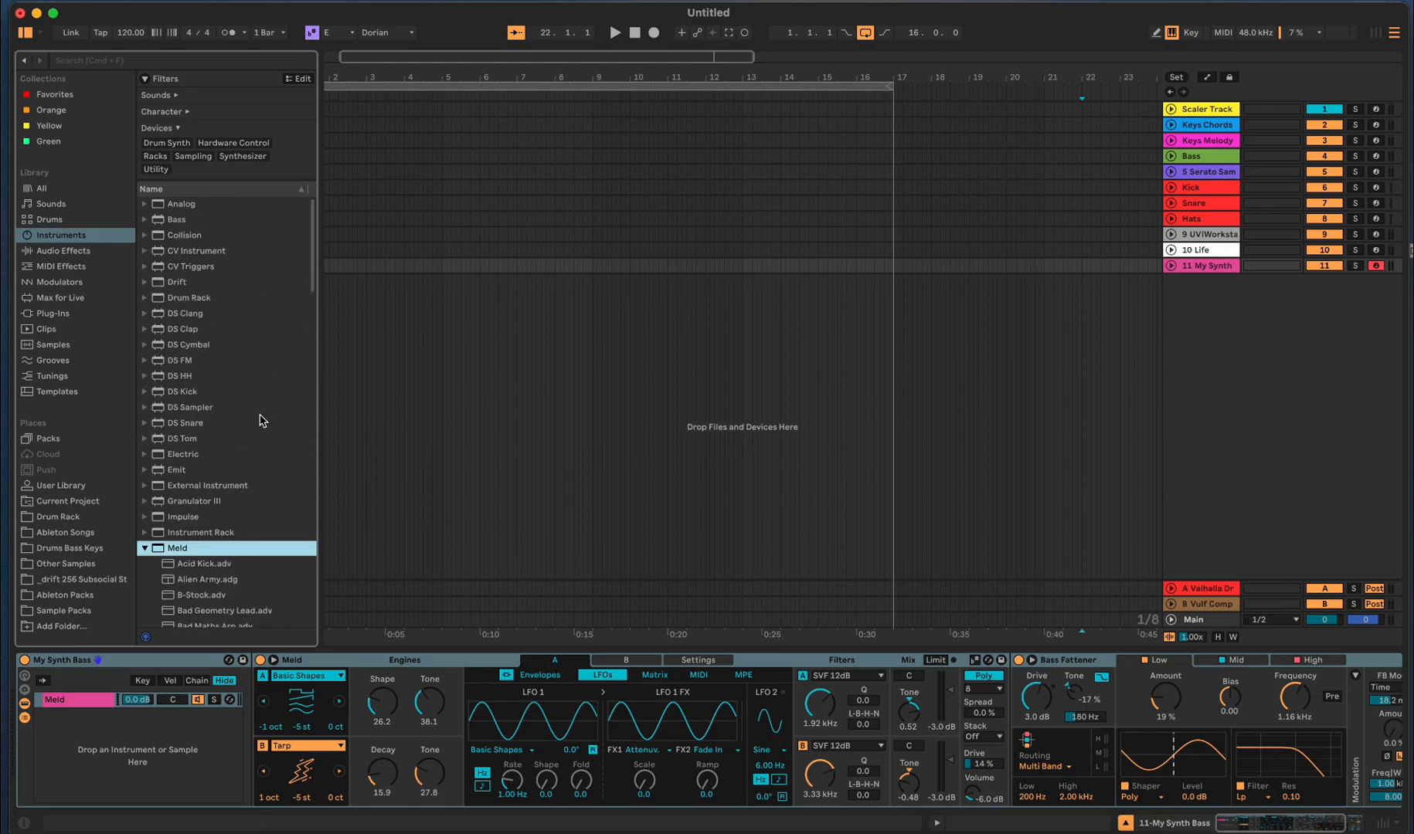
{"action": "left_click", "coordinate": [145, 548]}
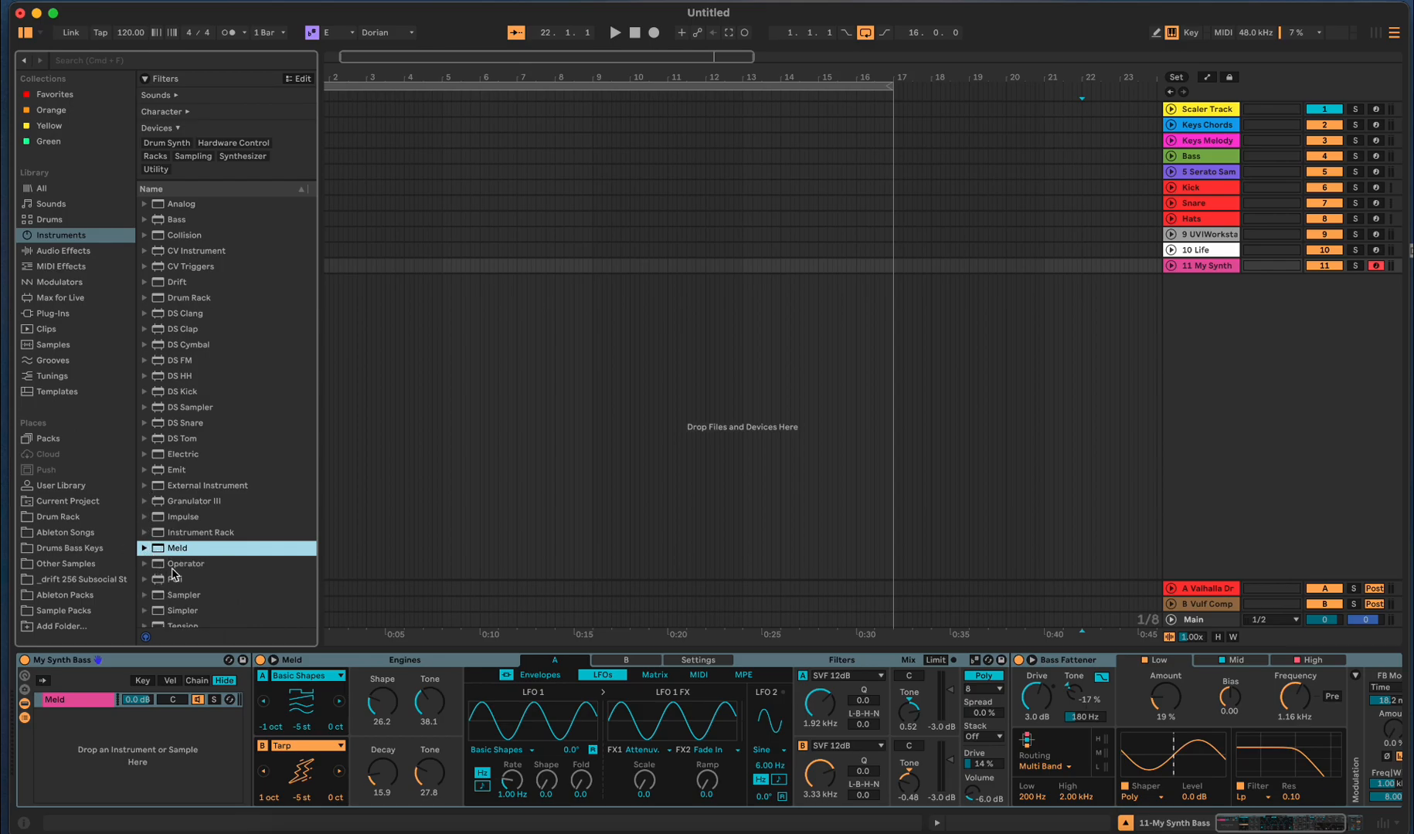
{"action": "scroll", "coordinate": [198, 566], "scroll_direction": "down", "scroll_amount": 3}
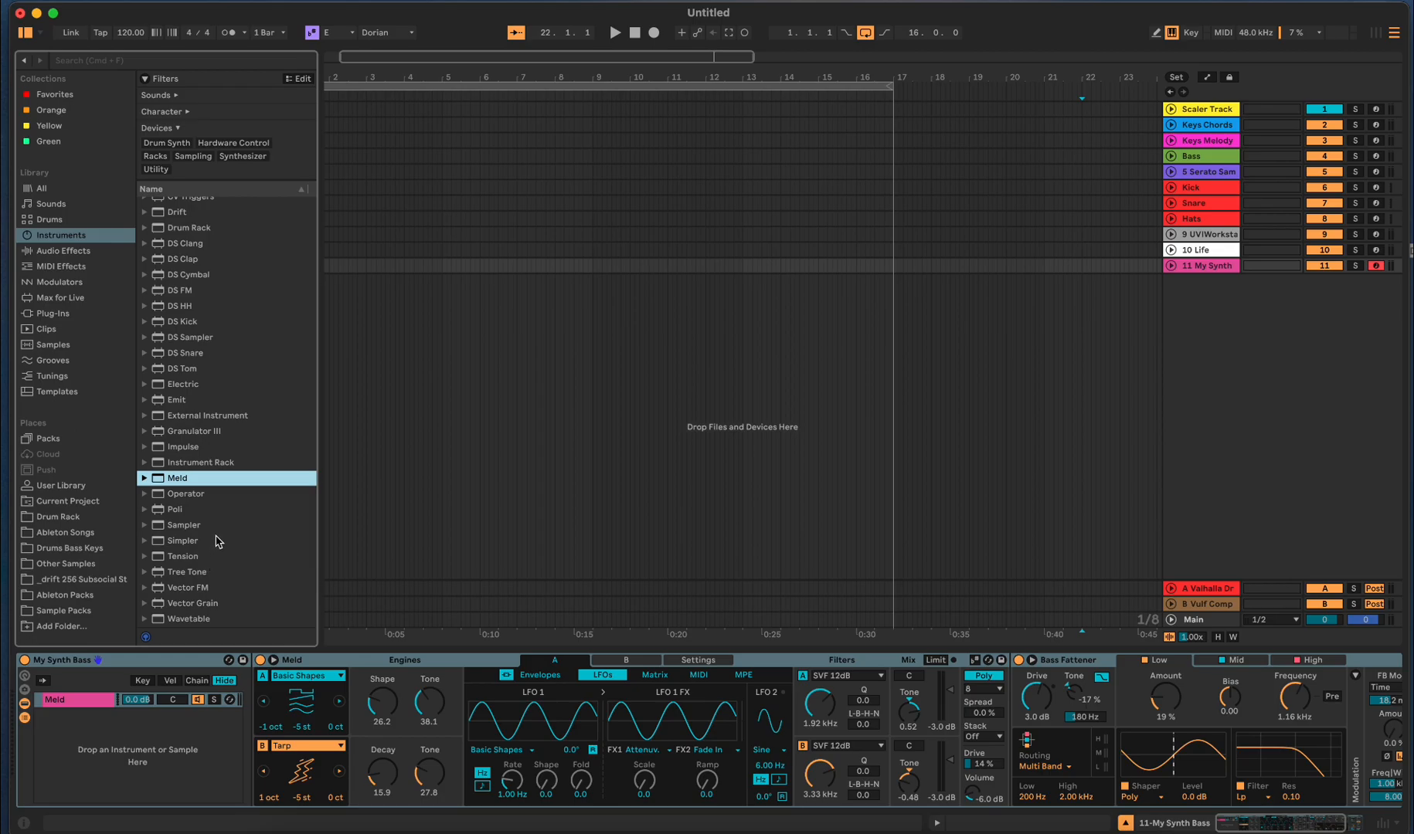
{"action": "scroll", "coordinate": [216, 544], "scroll_direction": "up", "scroll_amount": 3}
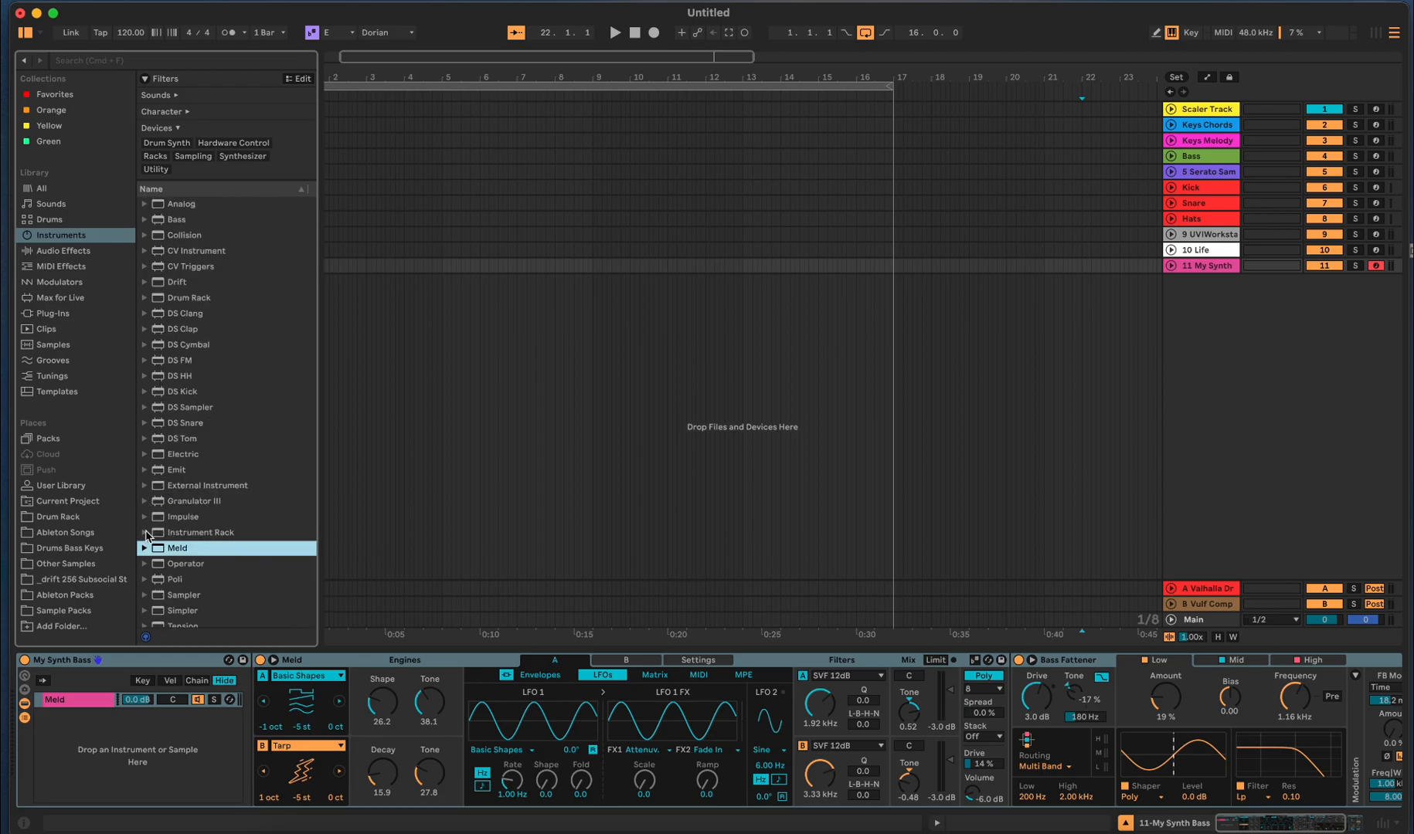
- Reopen the Instrument Rack presets and look through the entries from the kits to the Basic sounds
{"action": "left_click", "coordinate": [146, 533]}
{"action": "scroll", "coordinate": [212, 542], "scroll_direction": "down", "scroll_amount": 6}
{"action": "scroll", "coordinate": [213, 543], "scroll_direction": "down", "scroll_amount": 15}
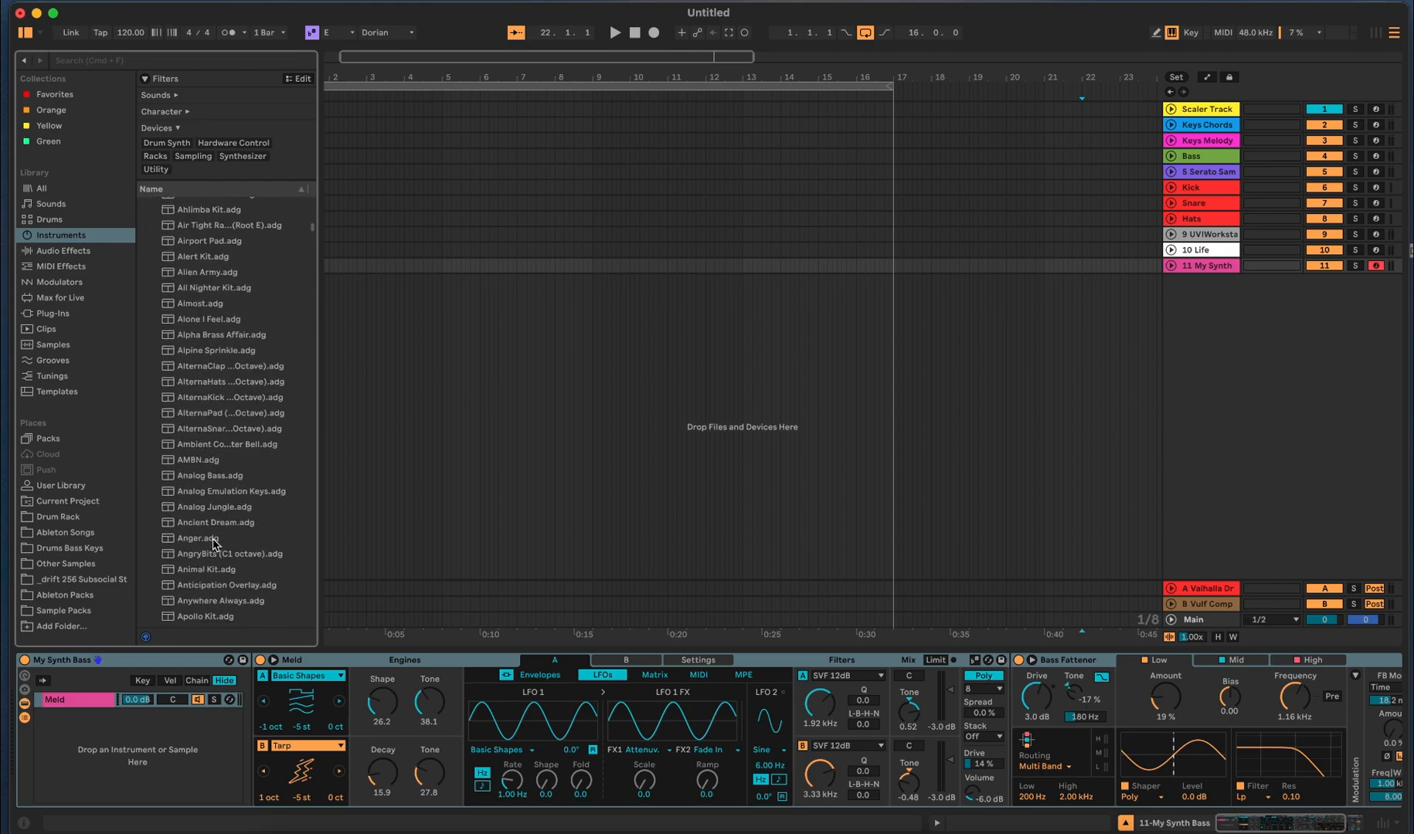
{"action": "scroll", "coordinate": [215, 543], "scroll_direction": "down", "scroll_amount": 15}
{"action": "scroll", "coordinate": [227, 550], "scroll_direction": "down", "scroll_amount": 8}
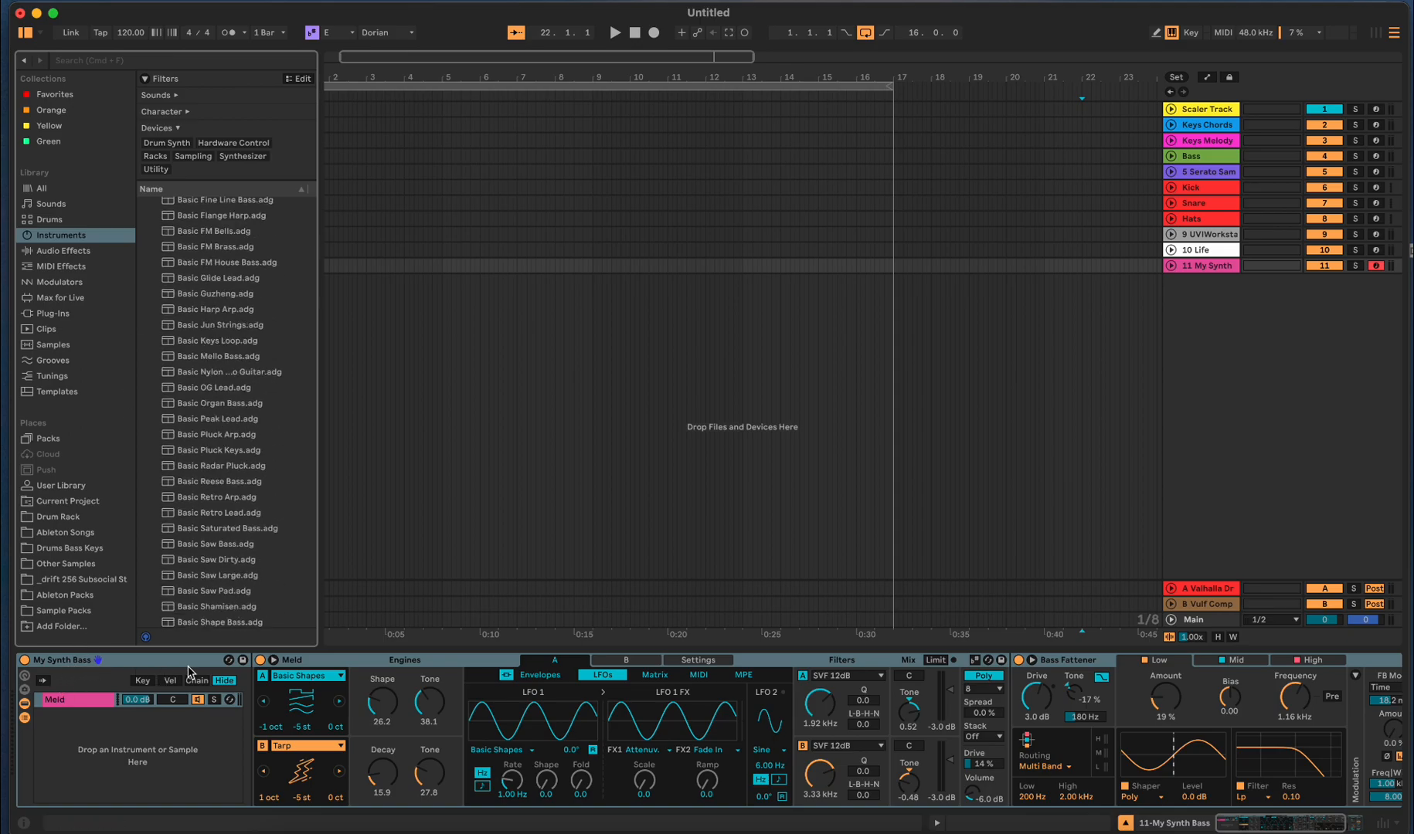
{"action": "scroll", "coordinate": [173, 447], "scroll_direction": "up", "scroll_amount": 20}
{"action": "scroll", "coordinate": [173, 447], "scroll_direction": "up", "scroll_amount": 12}
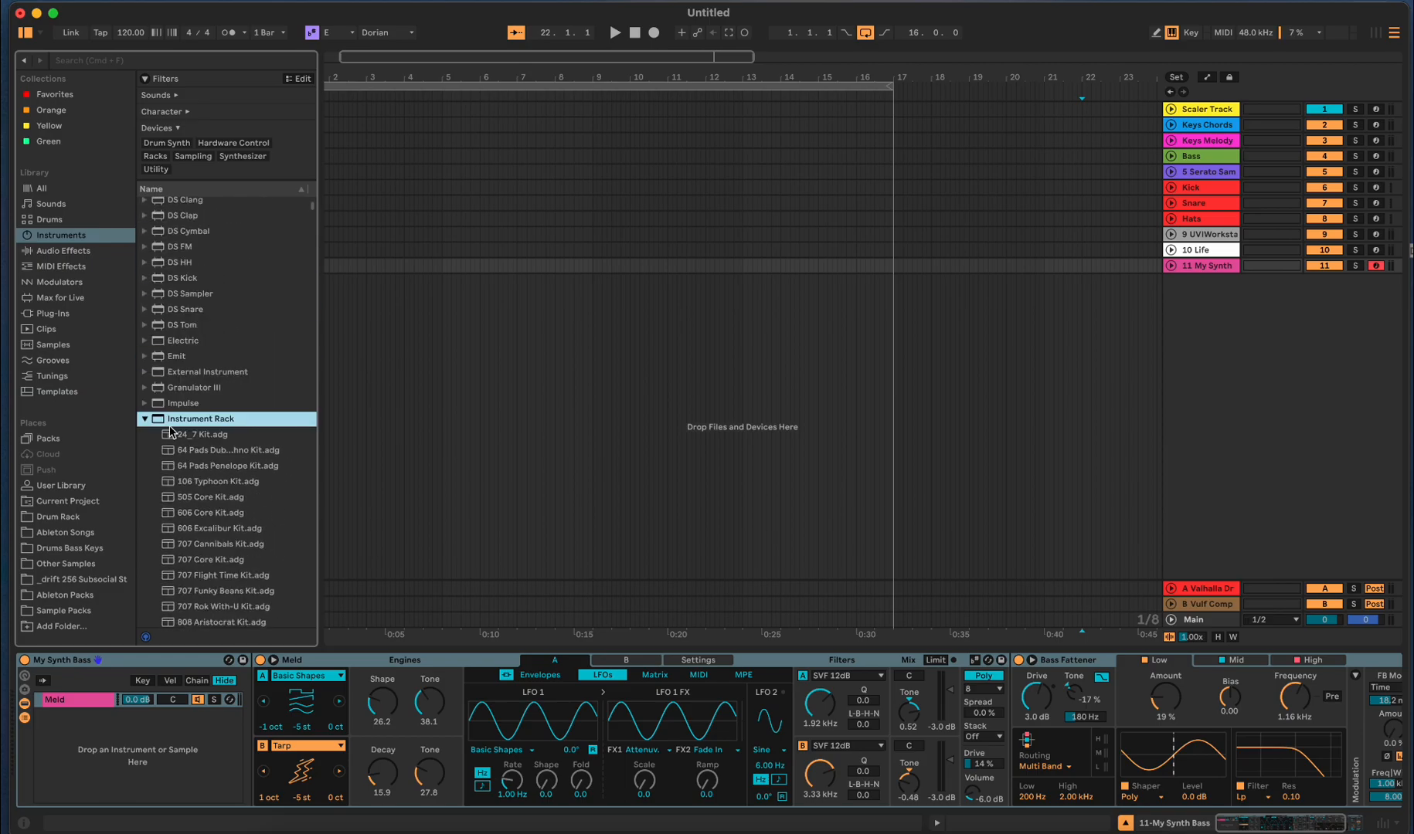
- Save the rack to the User Library as My Synth Bass.adg and tag the preset with the Favorites color
{"action": "left_click", "coordinate": [243, 662]}
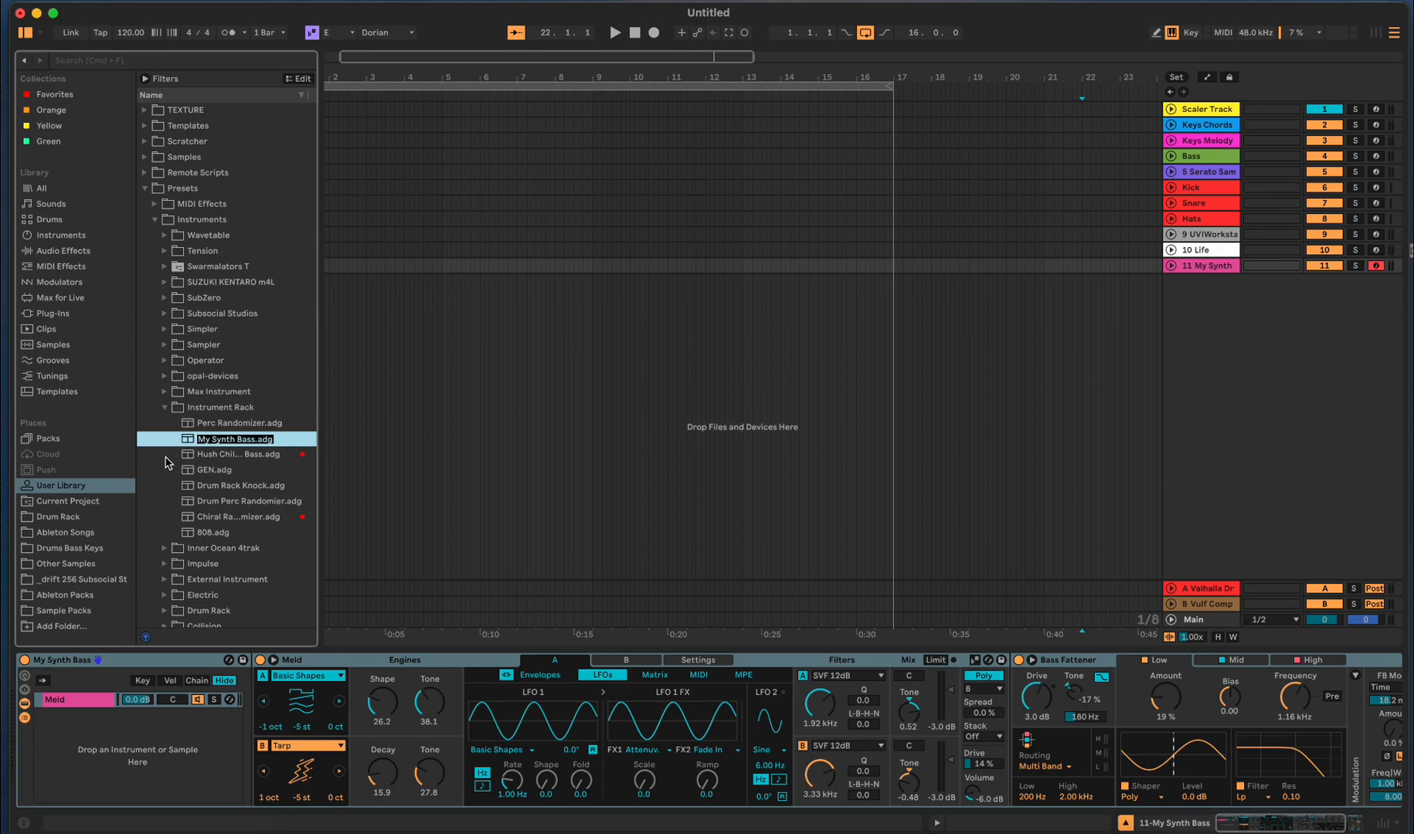
{"action": "key", "text": "Return"}
{"action": "right_click", "coordinate": [247, 444]}
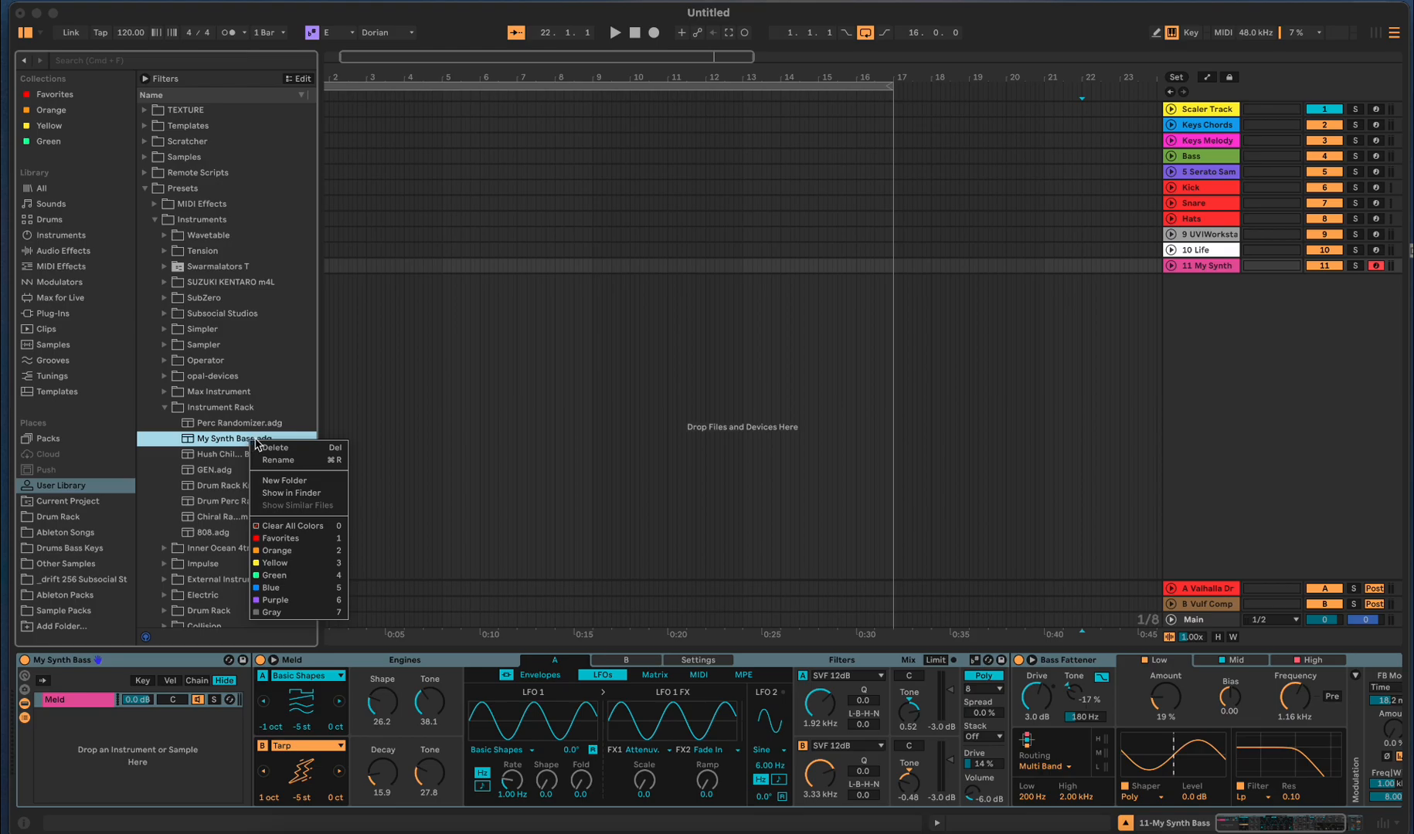
{"action": "left_click", "coordinate": [291, 541]}
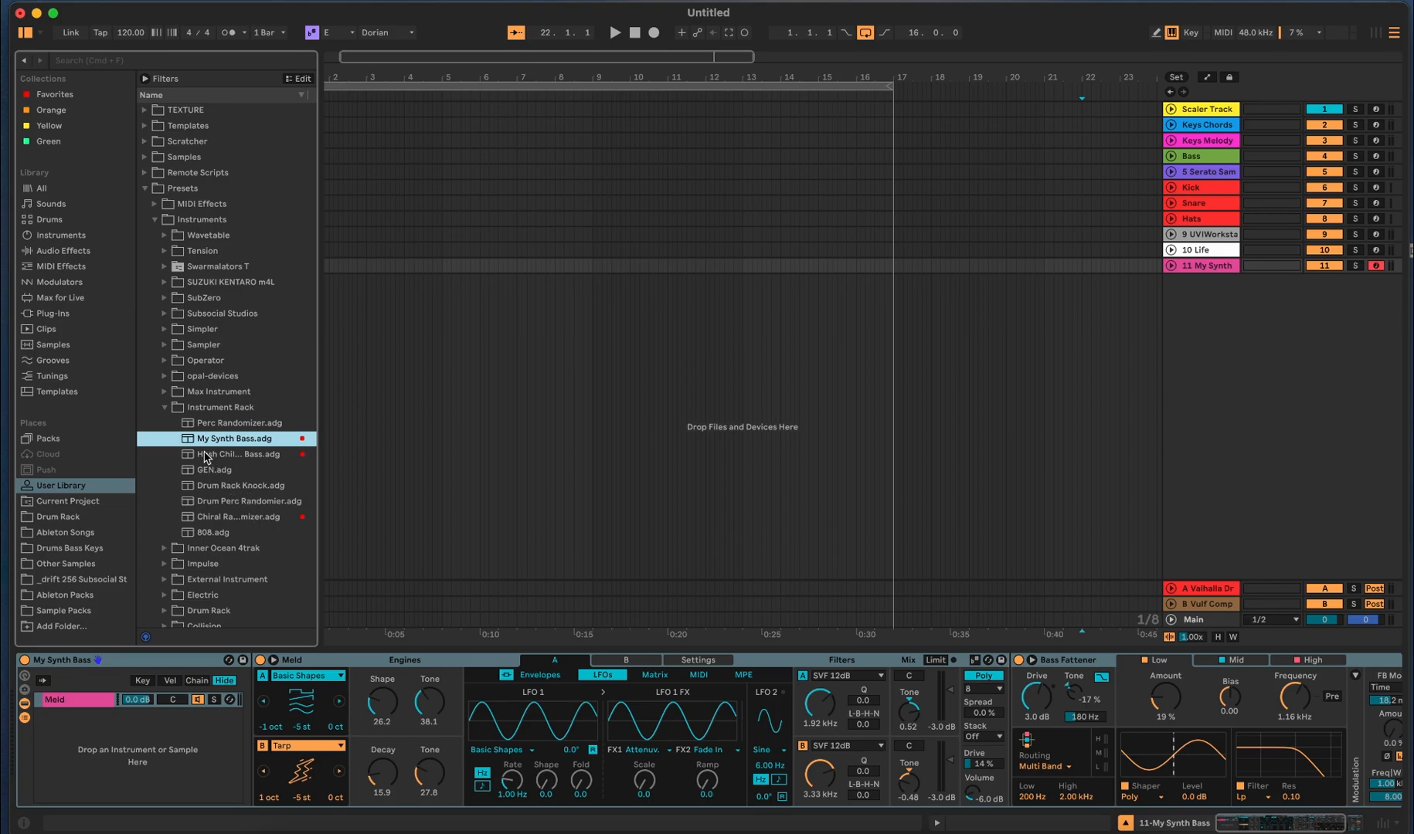
- Delete the My Synth Bass track and load My Synth Bass.adg from the Favorites collection onto a new track
{"action": "left_click", "coordinate": [41, 97]}
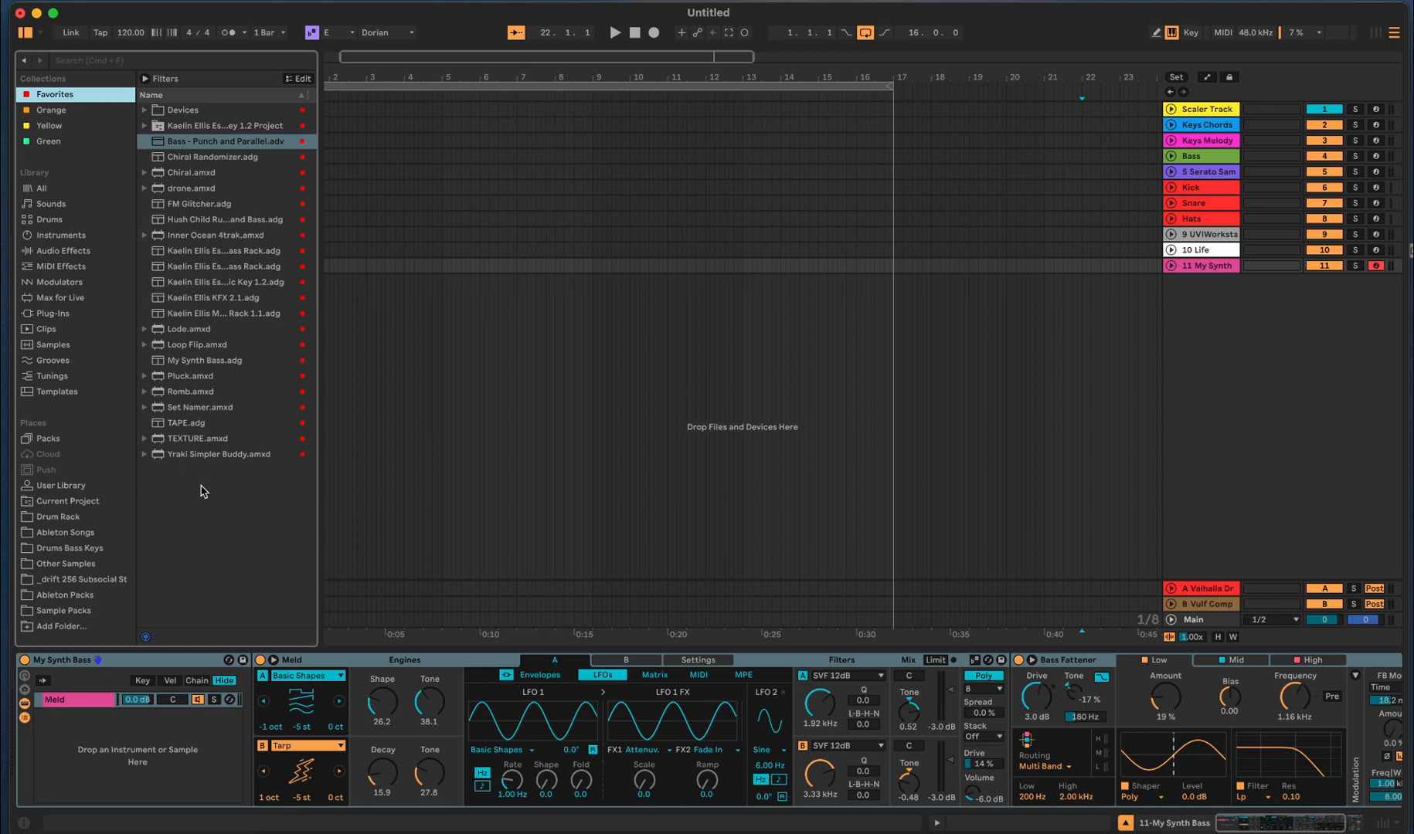
{"action": "left_click", "coordinate": [175, 361]}
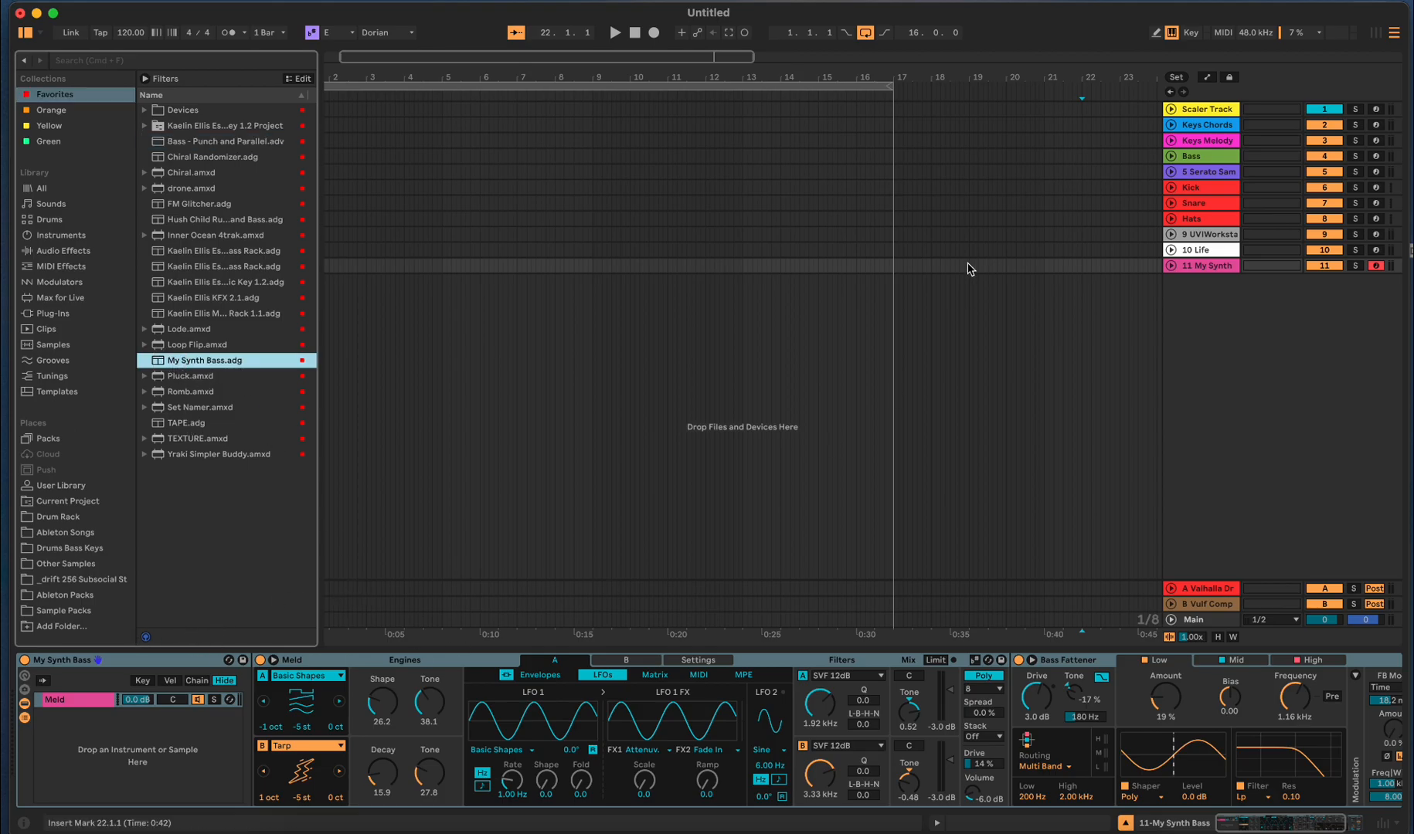
{"action": "left_click", "coordinate": [1186, 268]}
{"action": "key", "text": "Delete"}
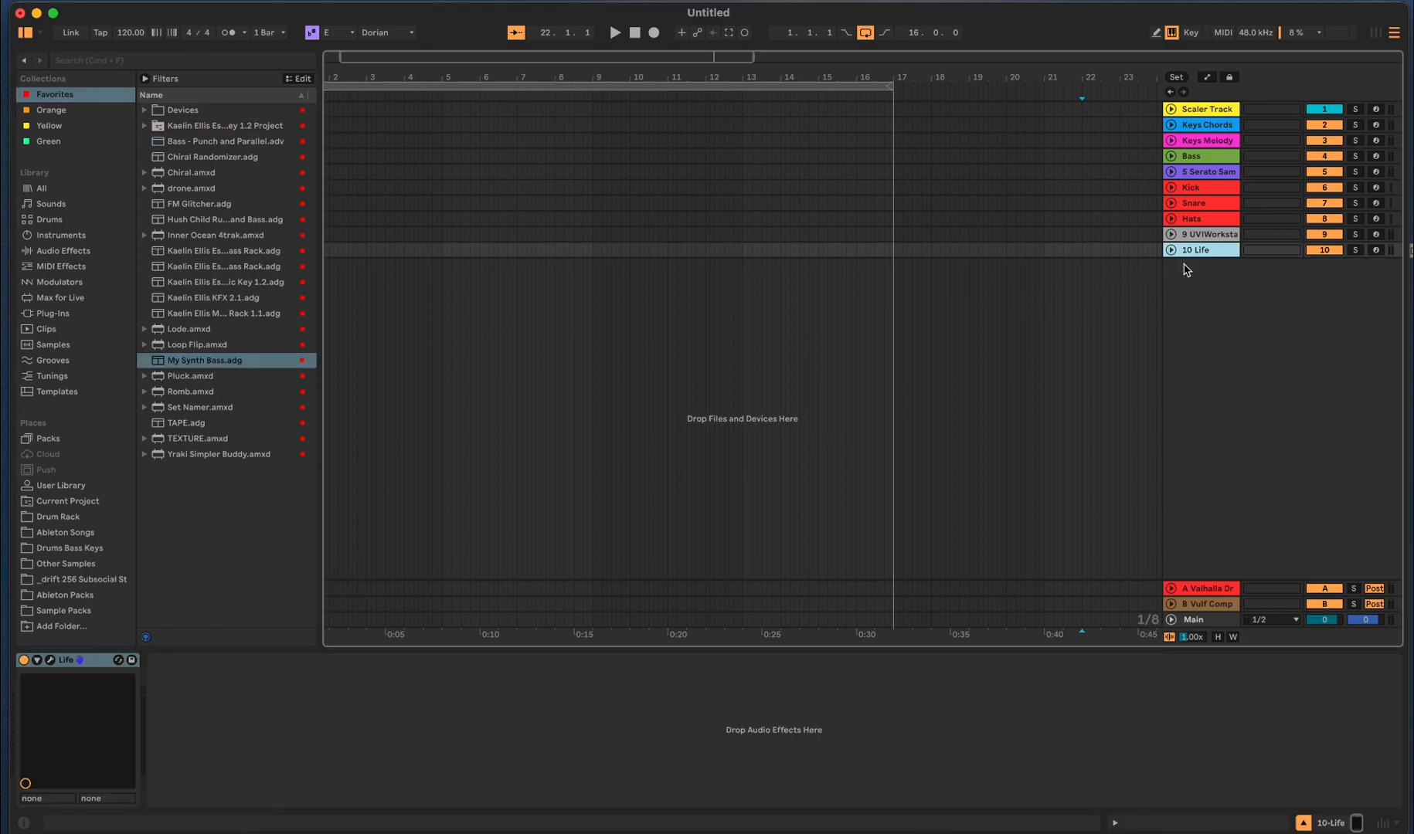
{"action": "left_click_drag", "start_coordinate": [236, 365], "coordinate": [442, 372]}
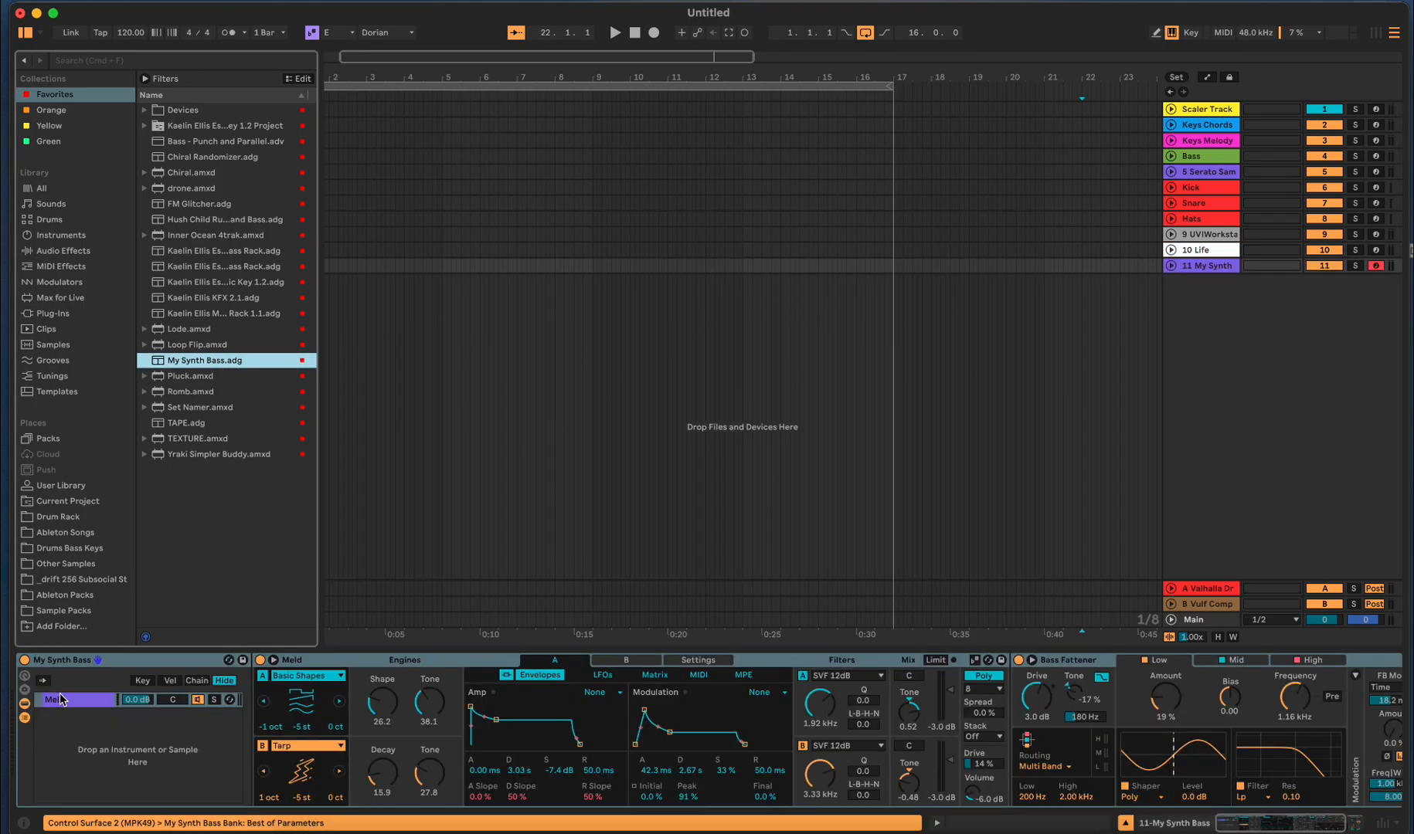
- Hide the My Synth Bass rack's chain list, and hide and show its devices
{"action": "left_click", "coordinate": [25, 718]}
{"action": "left_click", "coordinate": [25, 704]}
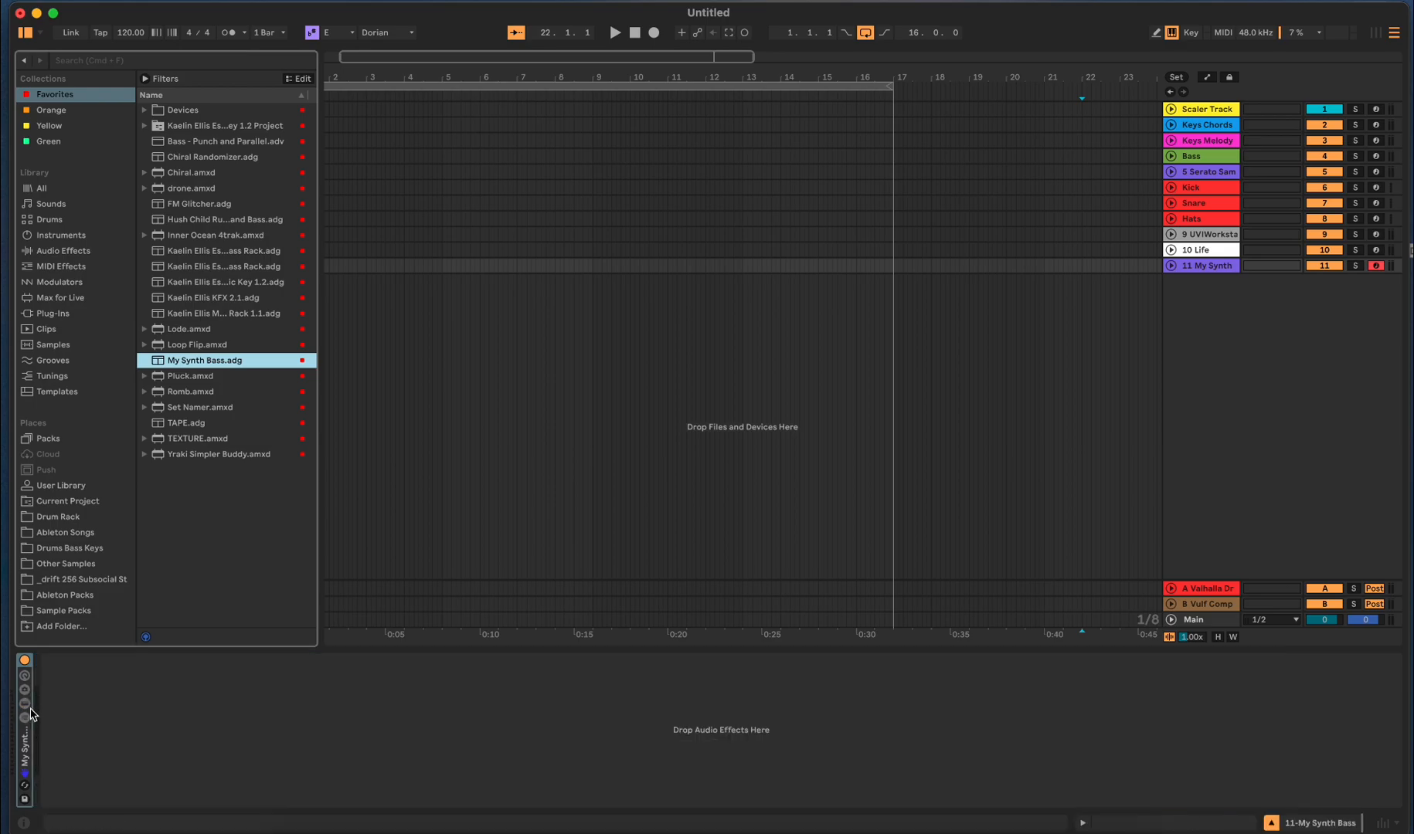
{"action": "left_click", "coordinate": [25, 704]}
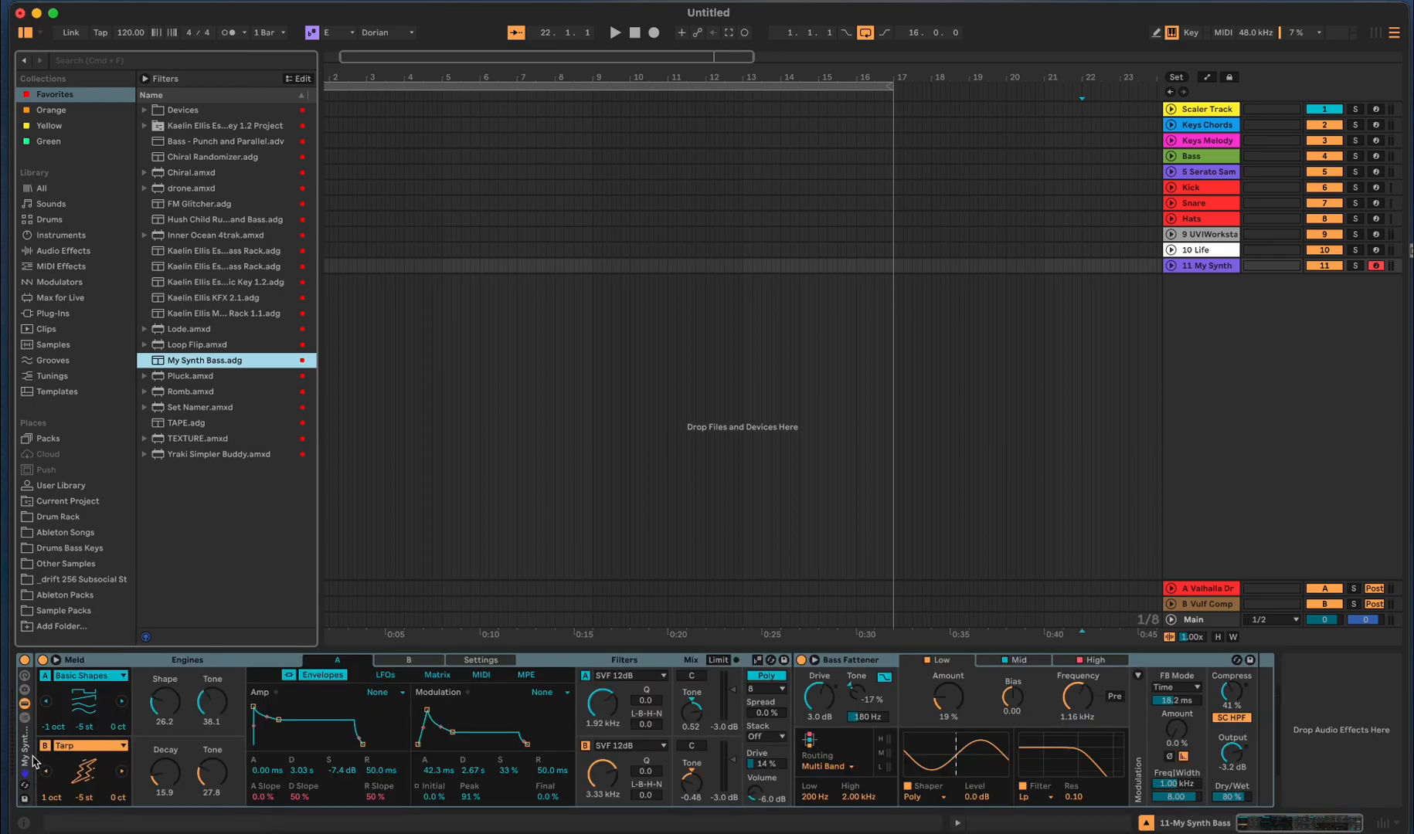
- Fold Bass Fattener inside the rack, and fold and unfold Meld to show its engine B envelopes
{"action": "left_click", "coordinate": [815, 660]}
{"action": "left_click", "coordinate": [814, 660]}
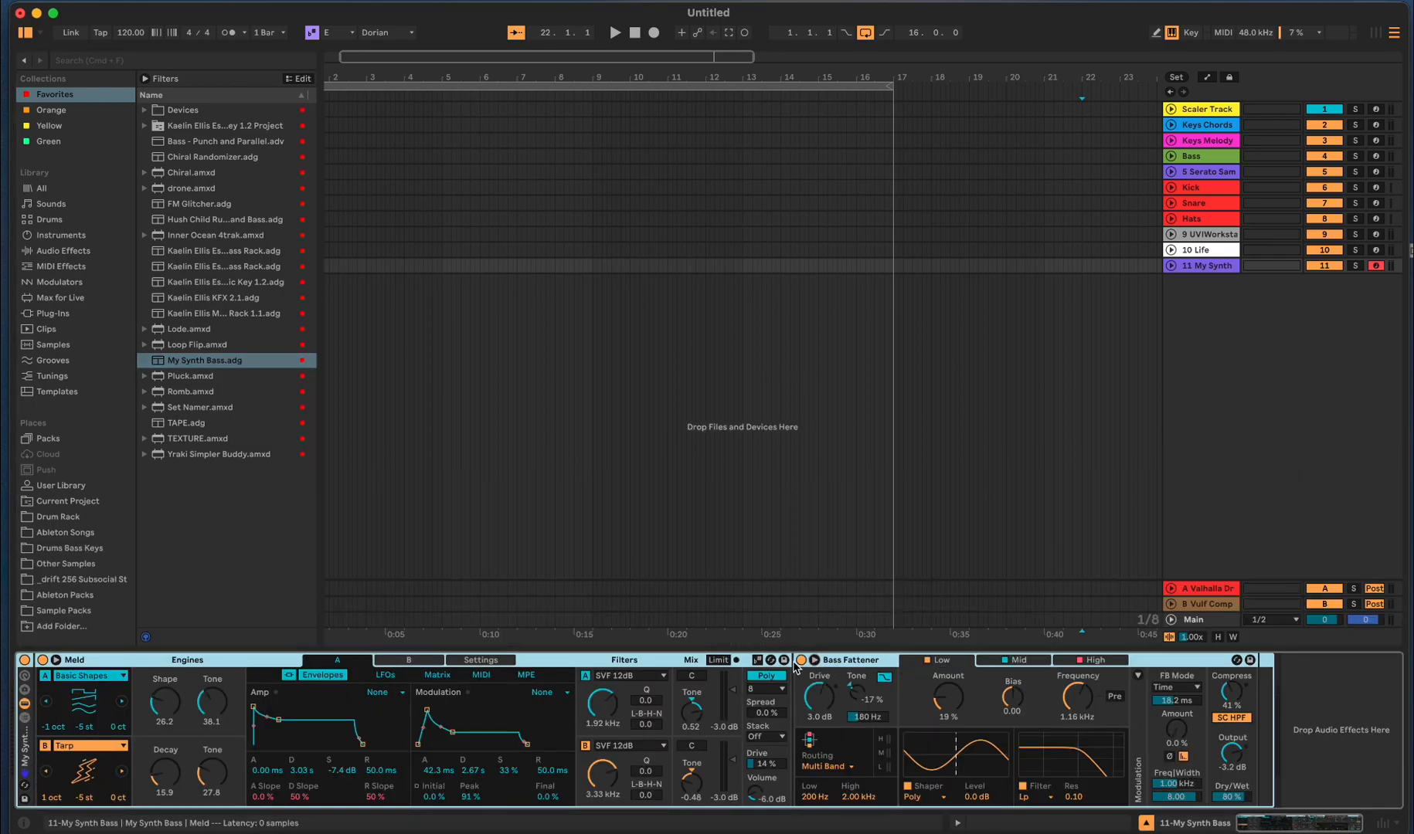
{"action": "double_click", "coordinate": [862, 662]}
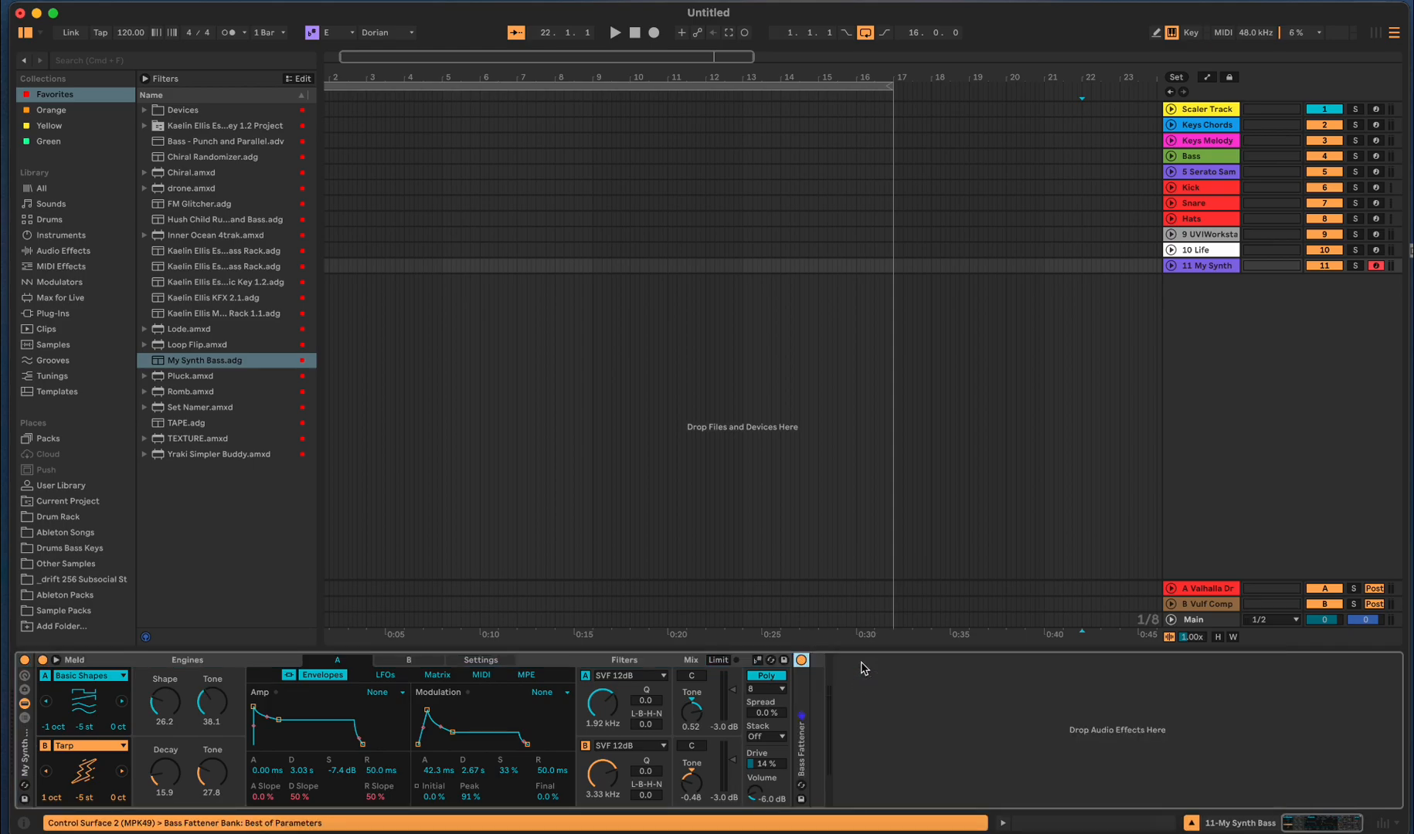
{"action": "double_click", "coordinate": [160, 662]}
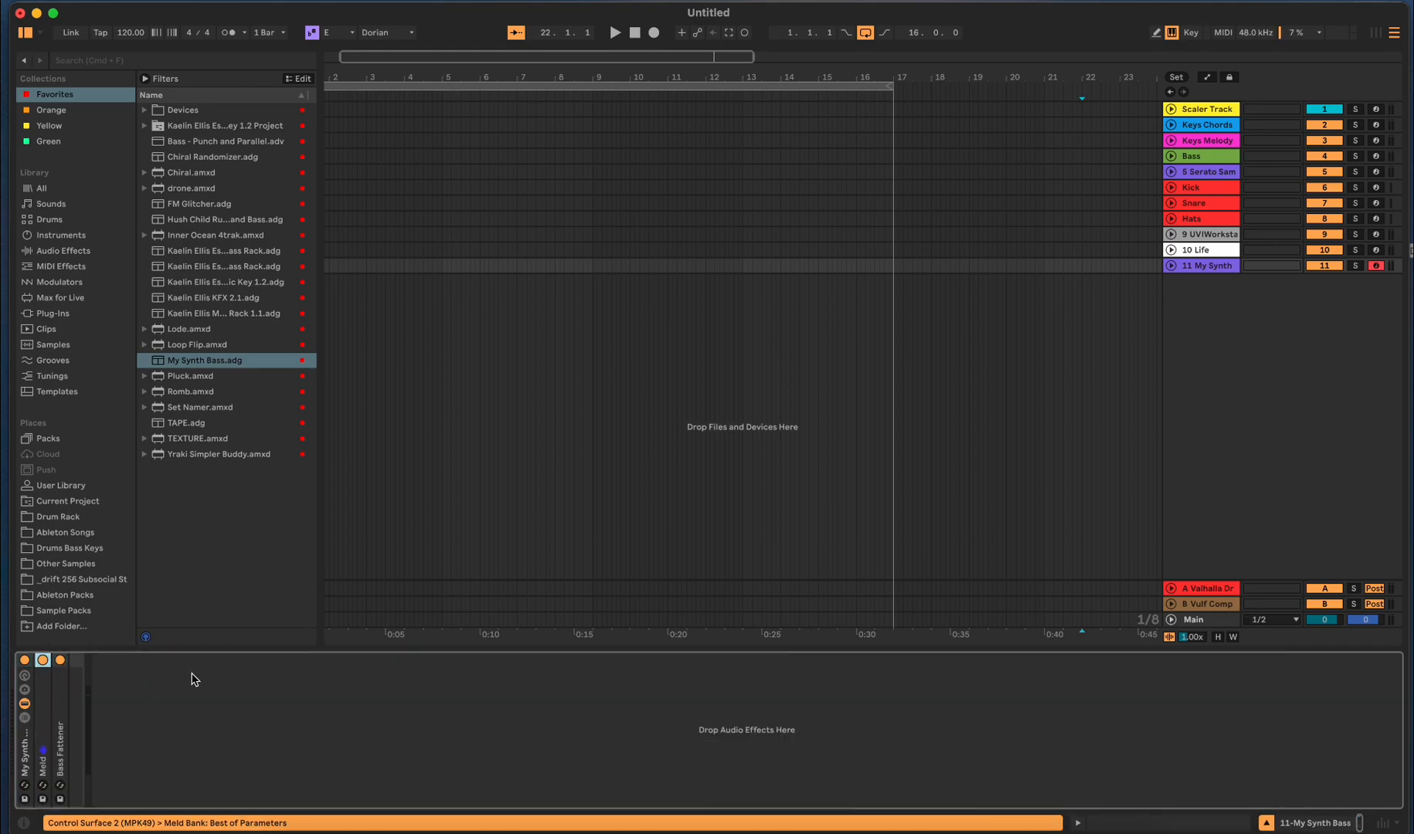
{"action": "double_click", "coordinate": [49, 701]}
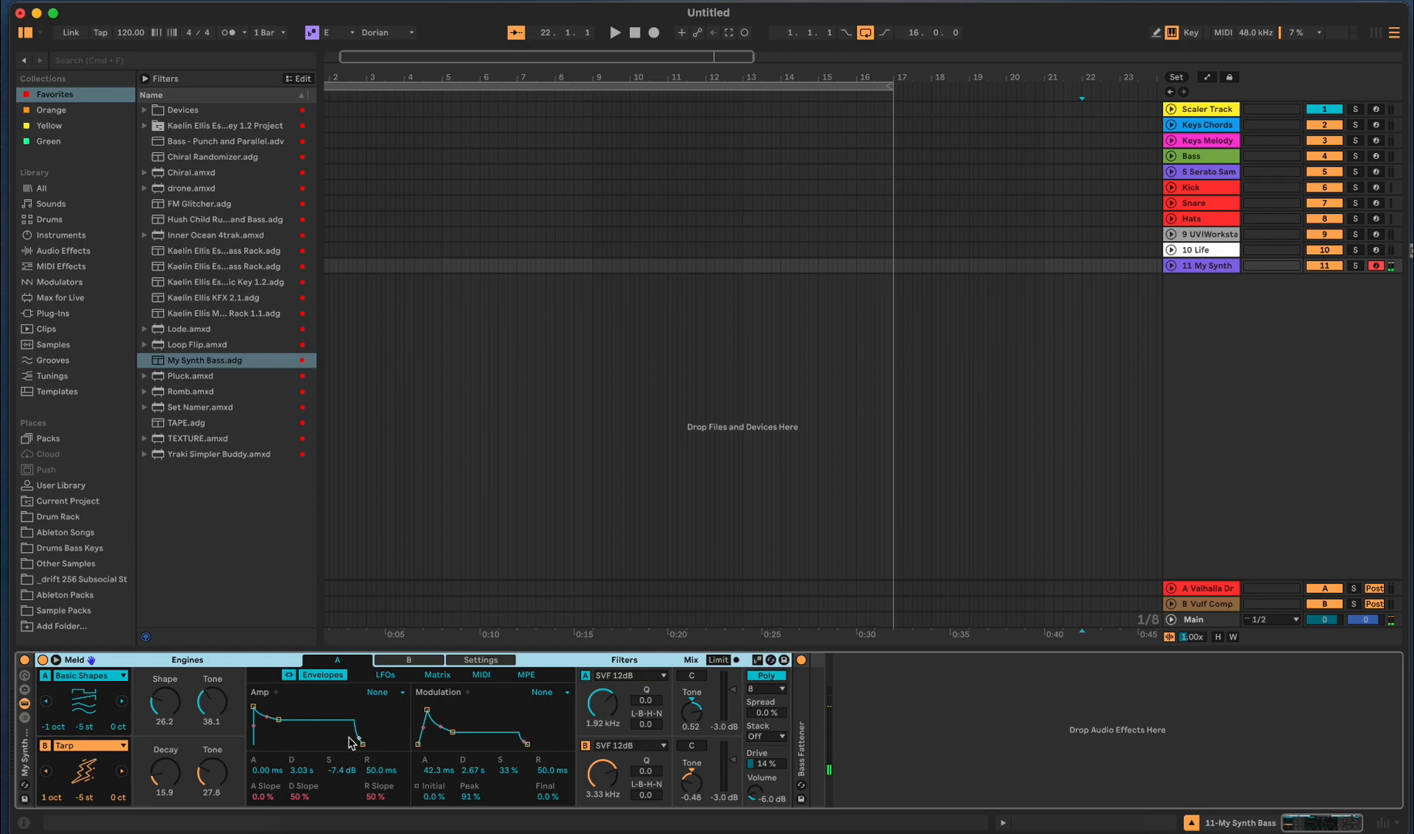
{"action": "left_click", "coordinate": [423, 663]}
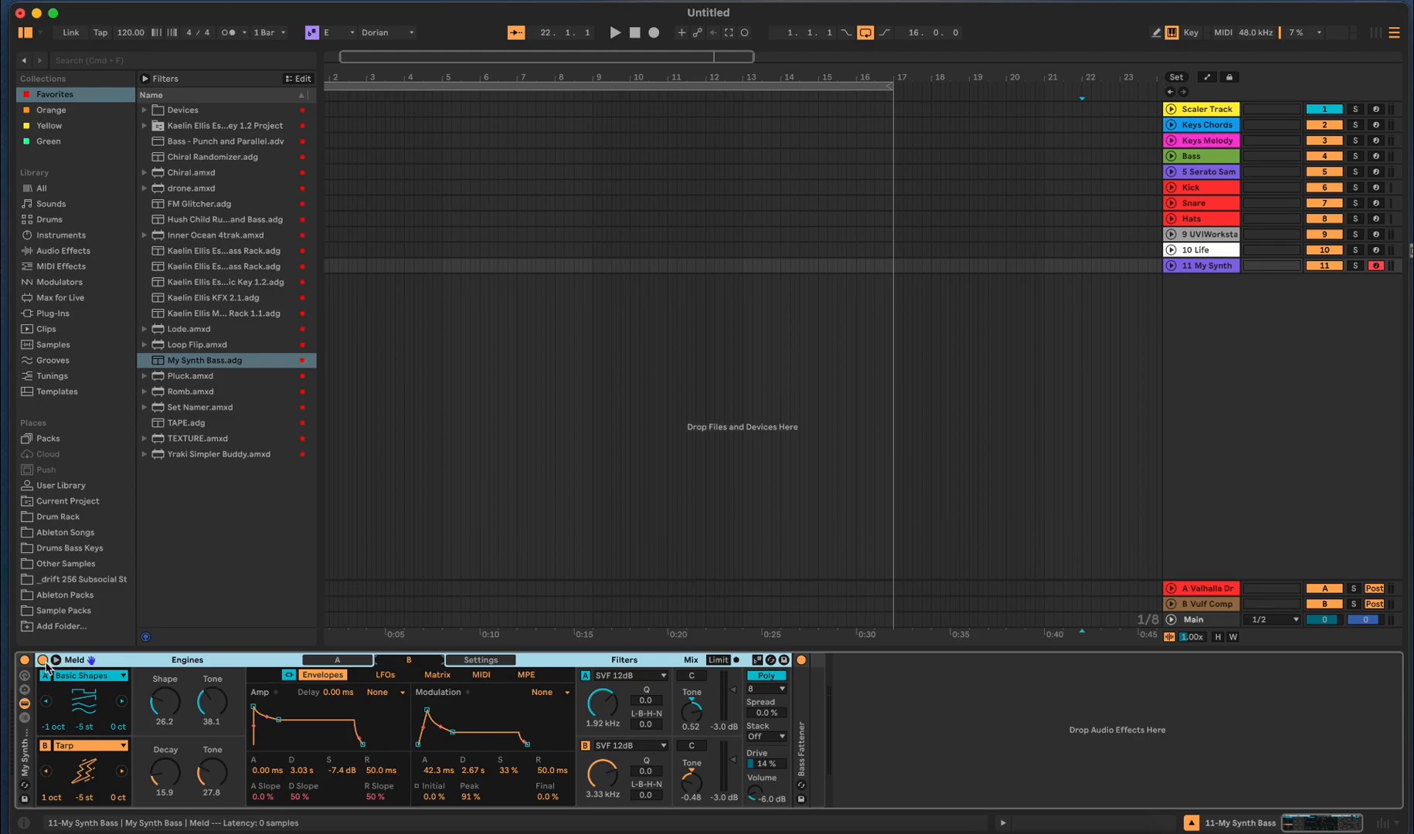
- Show the rack's macro controls beside its devices, select the rack, and hide the macros again
{"action": "left_click", "coordinate": [25, 704]}
{"action": "left_click", "coordinate": [24, 705]}
{"action": "left_click", "coordinate": [25, 677]}
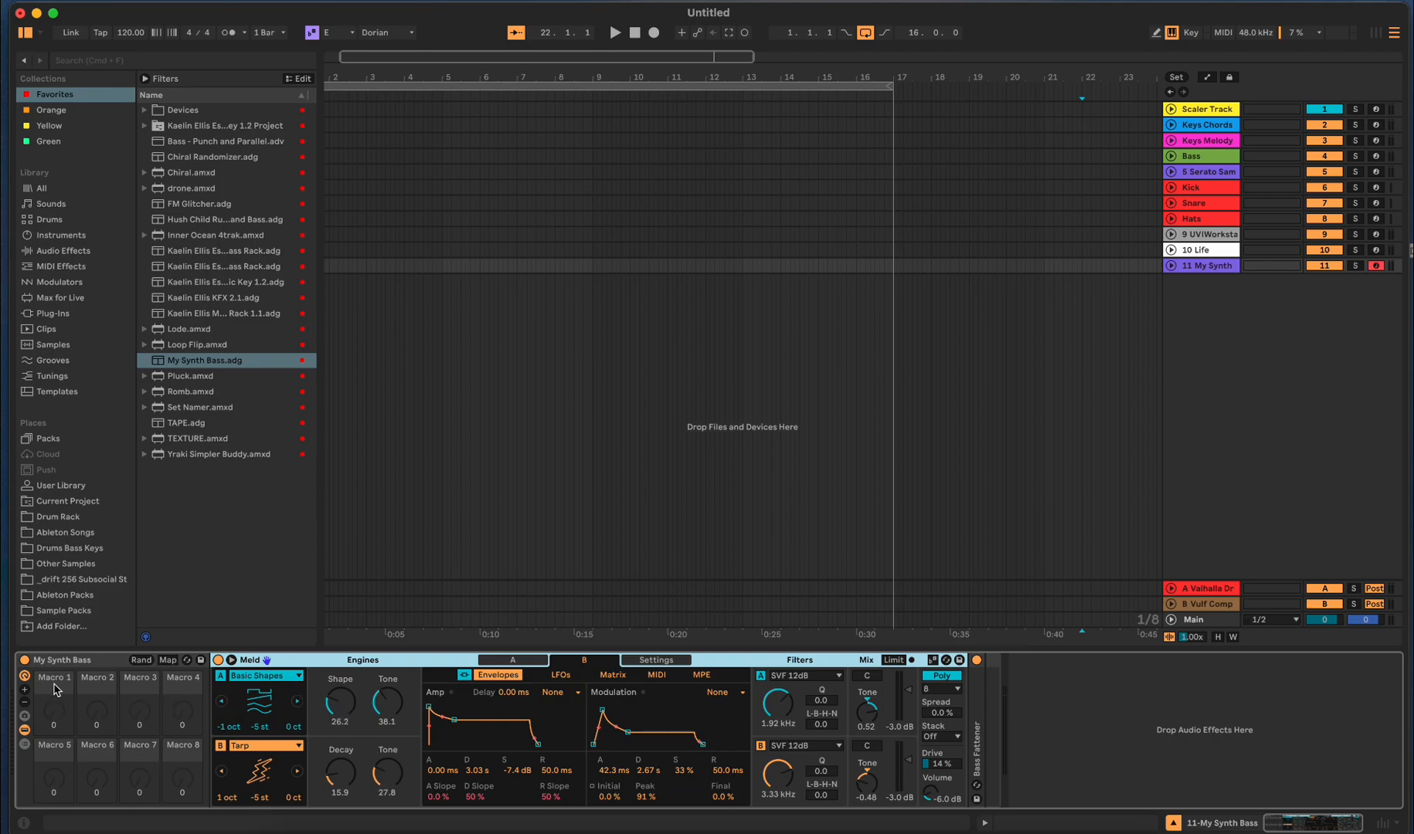
{"action": "left_click", "coordinate": [110, 663]}
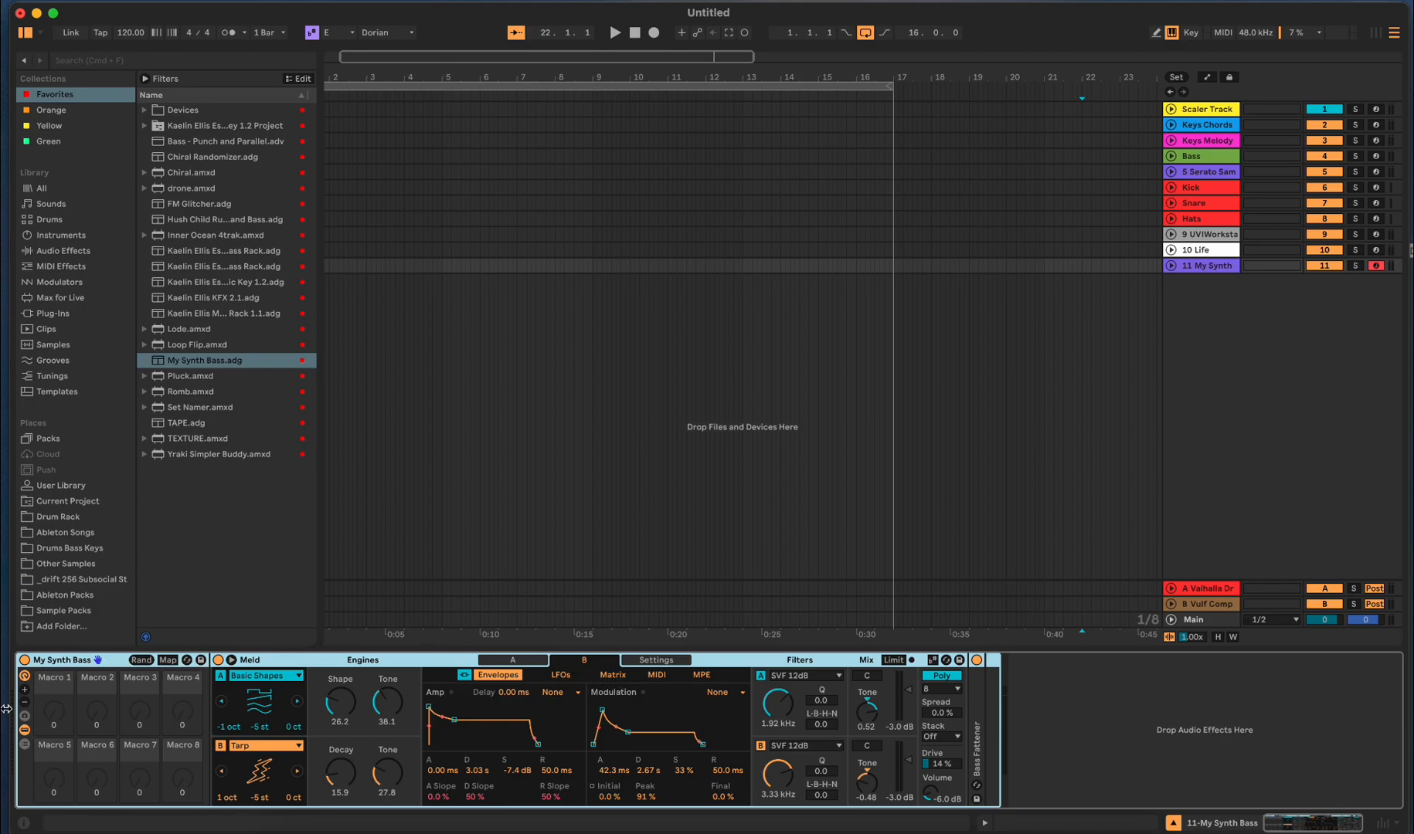
{"action": "left_click", "coordinate": [24, 730]}
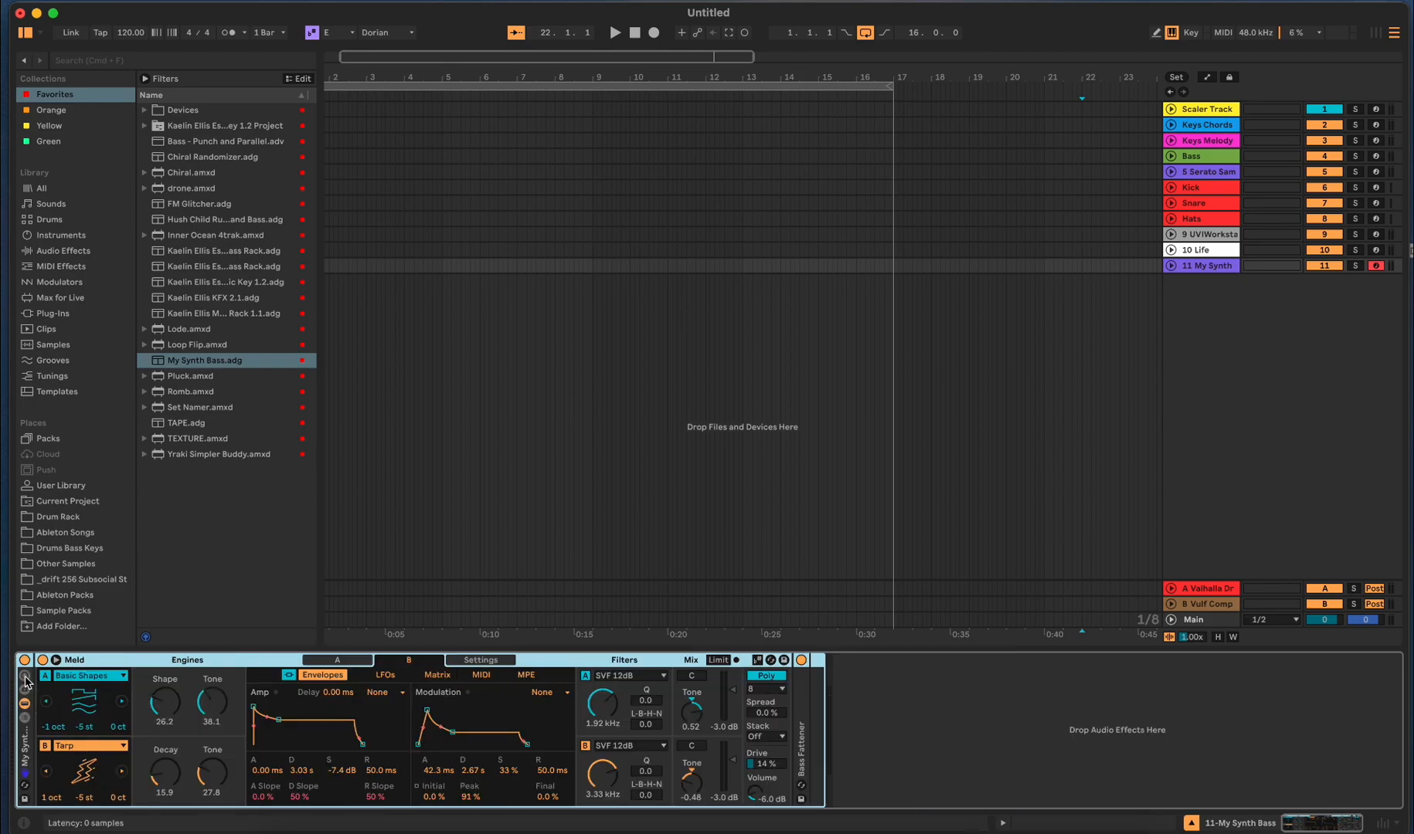